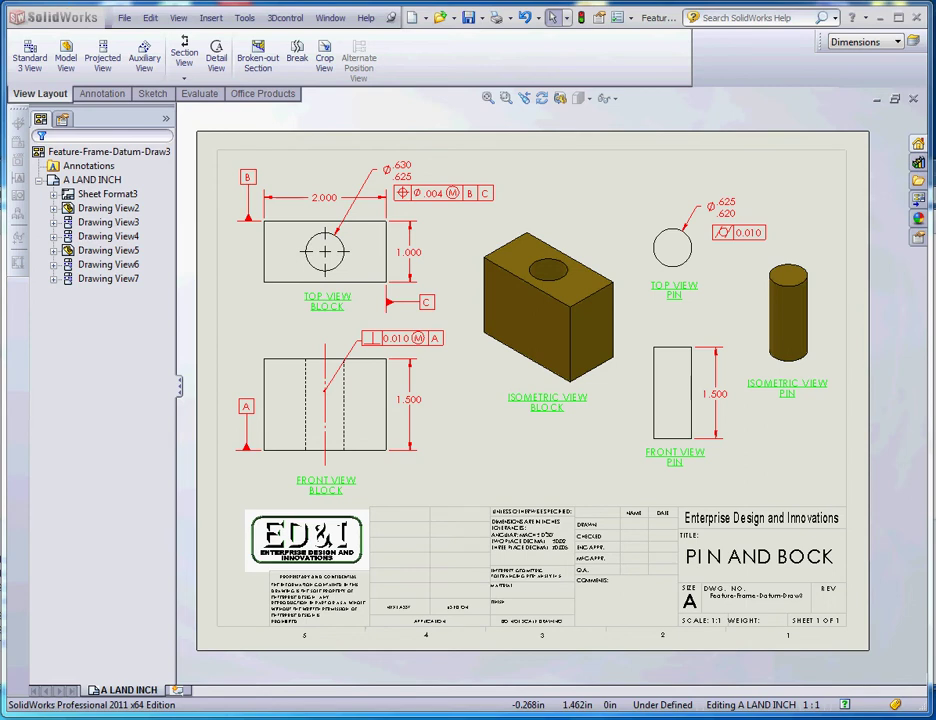
Switch to the web browser and open the IET 265 Spring Quarter 2012 class page from the ED&I site's Classes list
key("alt+Tab")
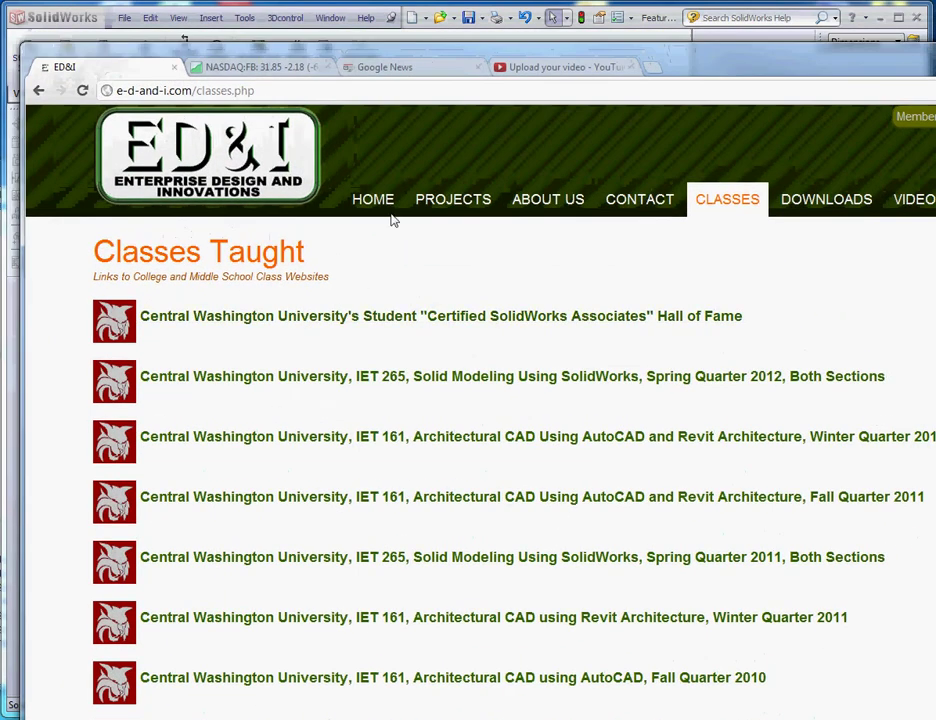
left_click(381, 207)
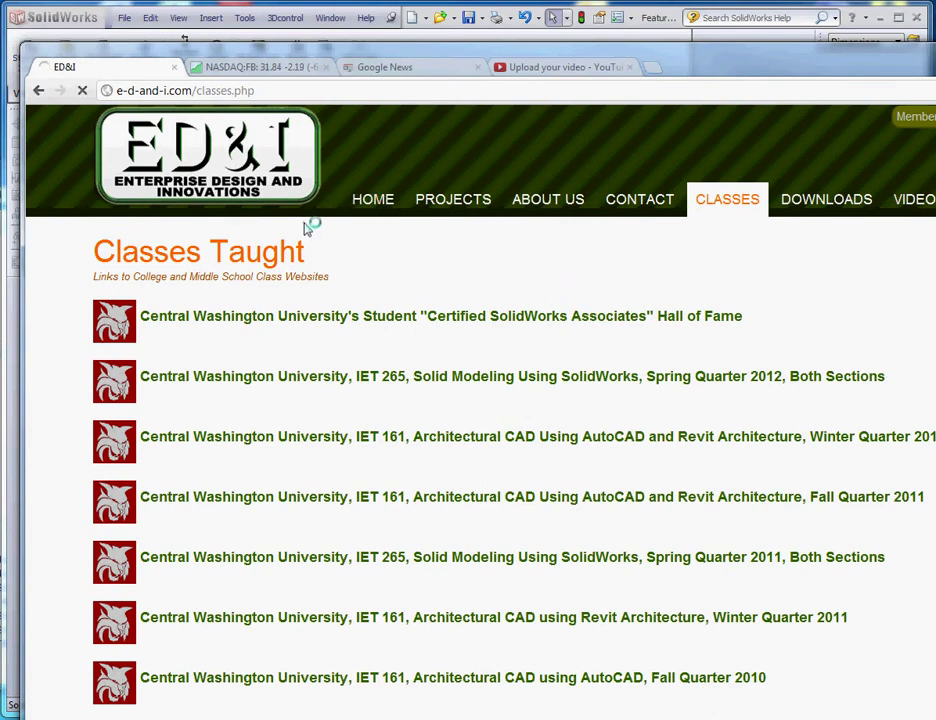
left_click(371, 202)
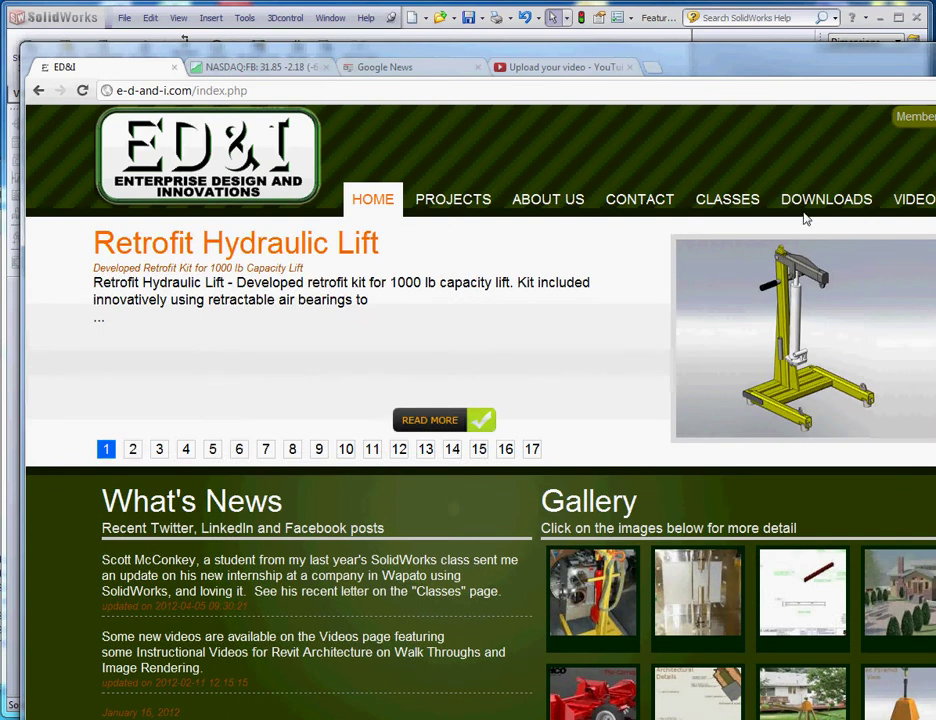
left_click(712, 201)
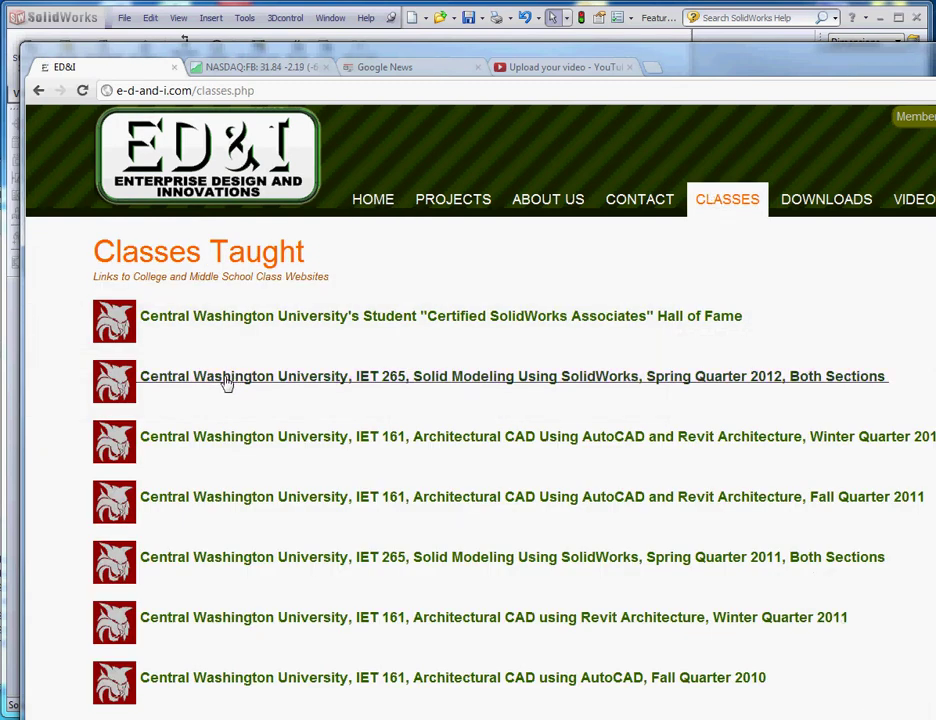
left_click(226, 380)
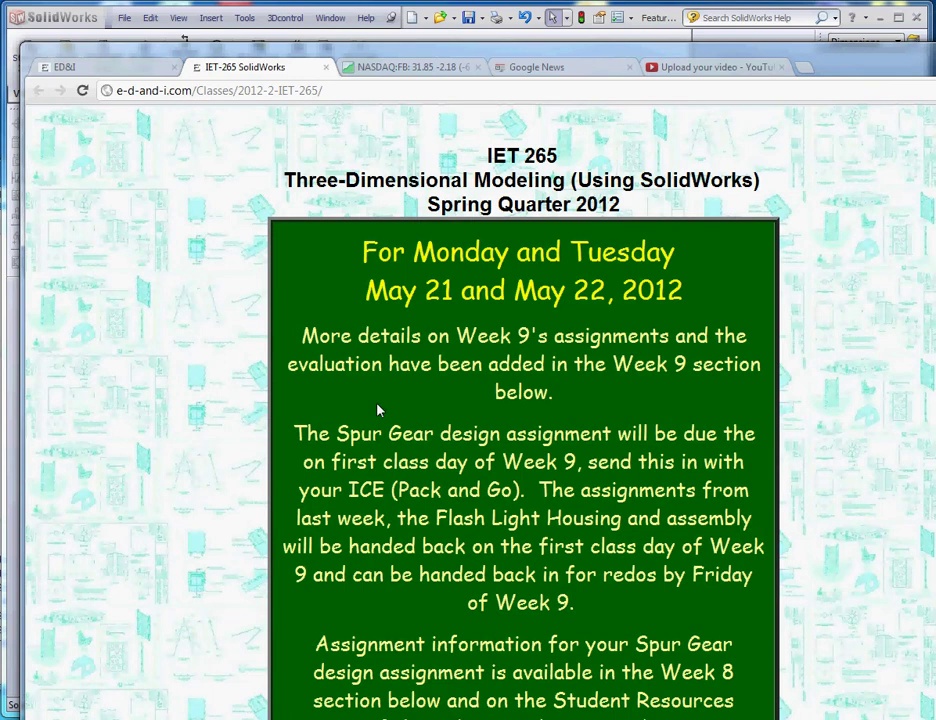
Open the Dimensioning Strategies guideline listed among the GD&T resources on the class's Student Resources page
scroll(378, 410, "down", 8)
scroll(432, 457, "down", 3)
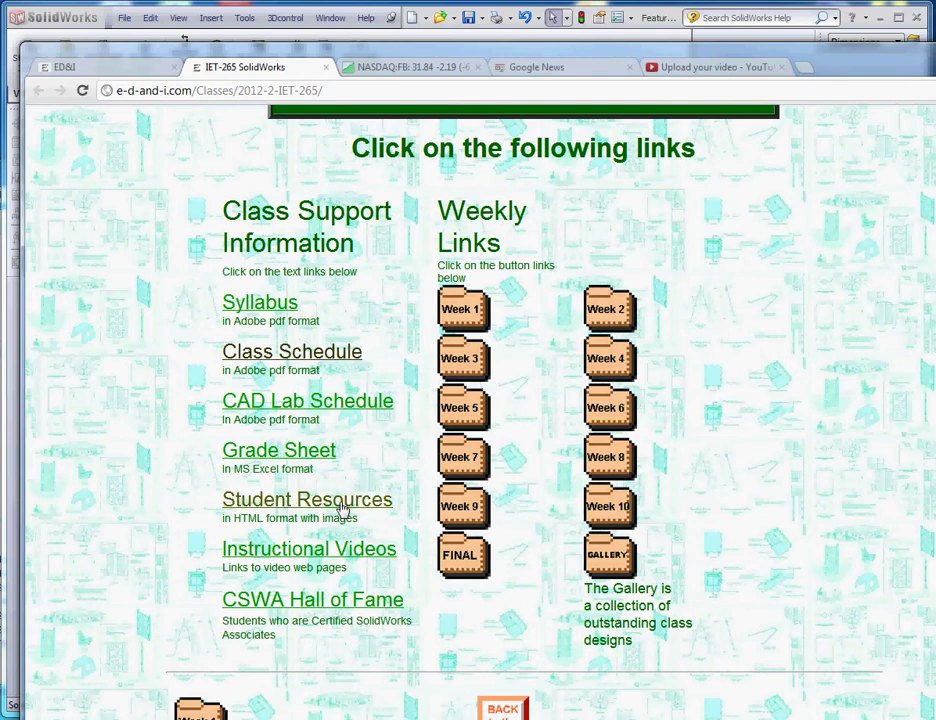
left_click(341, 506)
scroll(476, 483, "down", 10)
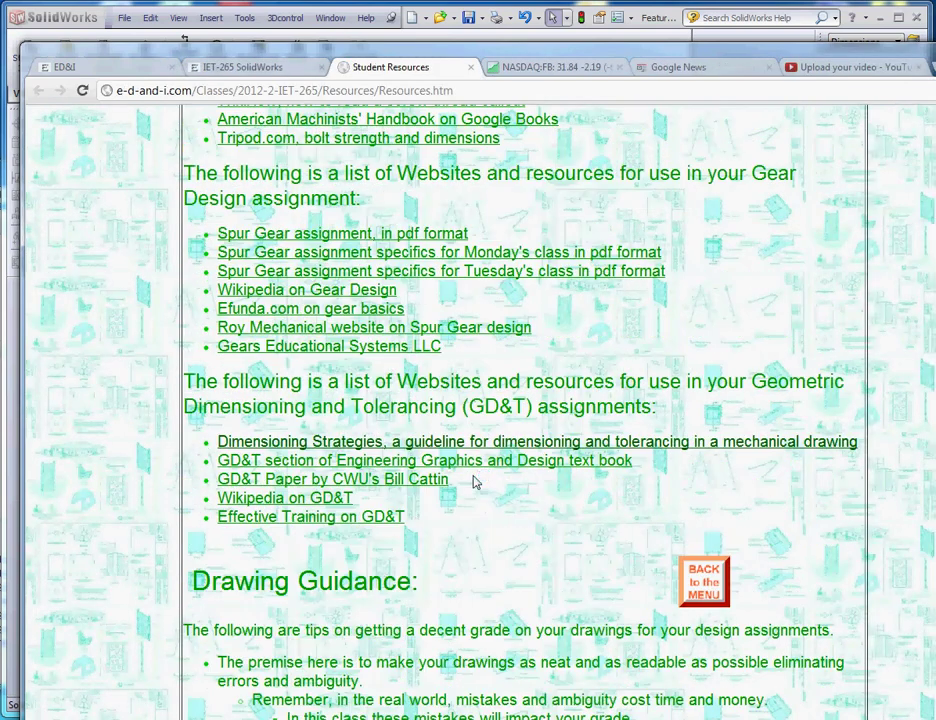
left_click(352, 446)
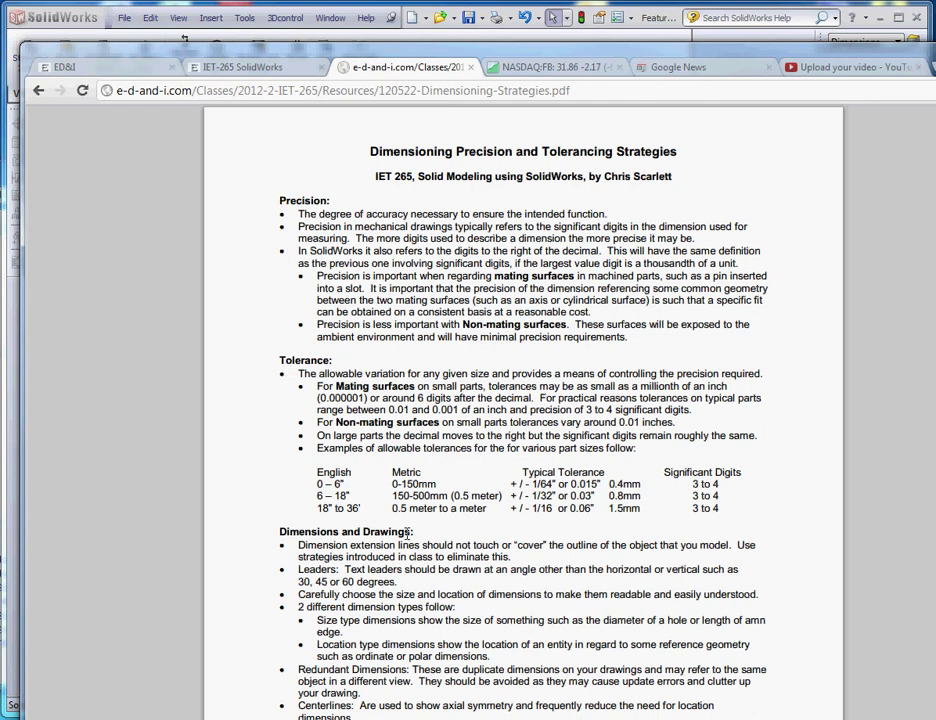
Look through the guideline's Dimensions and Drawings and Helpful Hints sections, highlight their text, and return to the start of the document
scroll(412, 532, "down", 2)
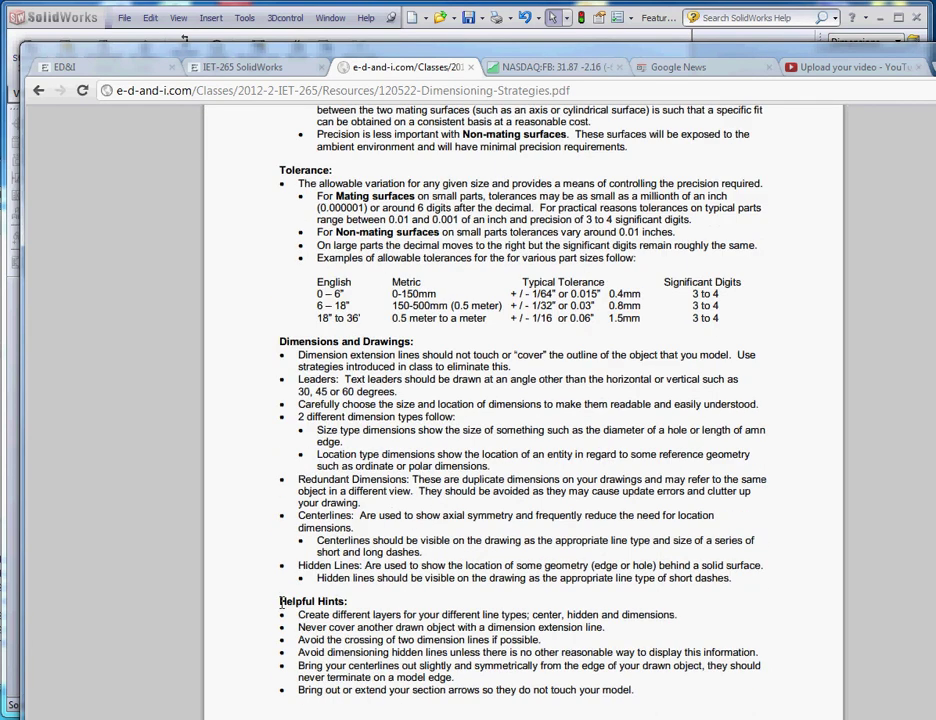
left_click_drag(640, 692, 255, 353)
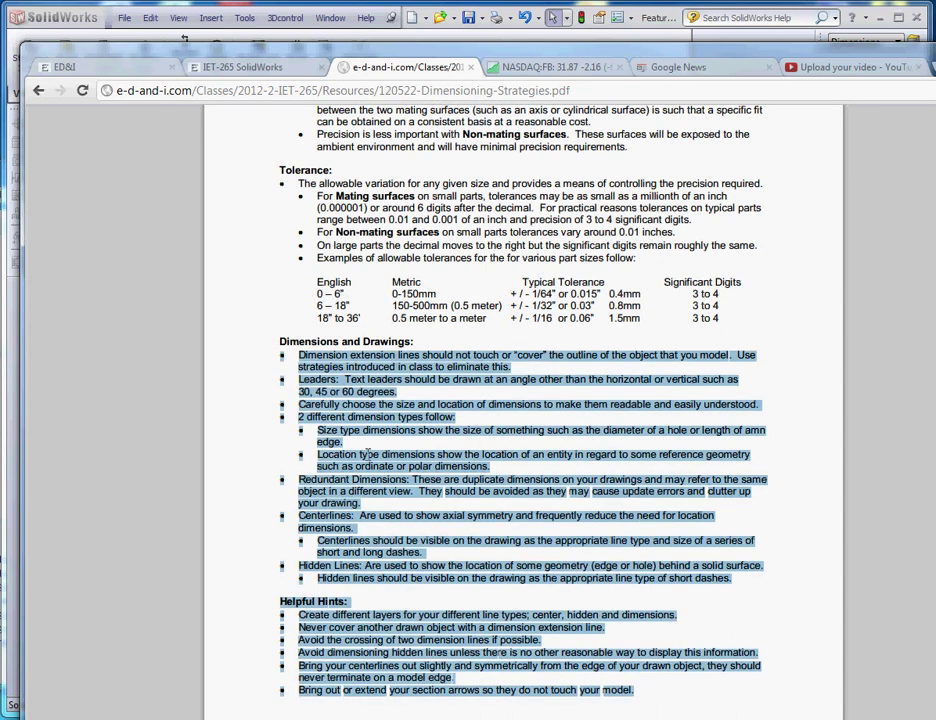
scroll(368, 455, "up", 3)
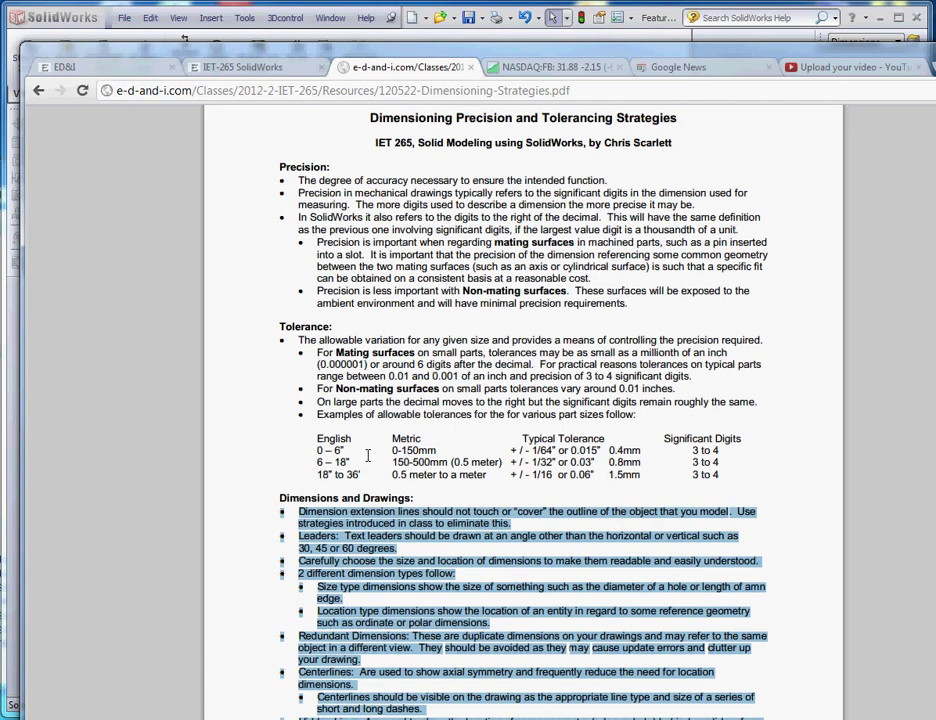
scroll(368, 455, "up", 1)
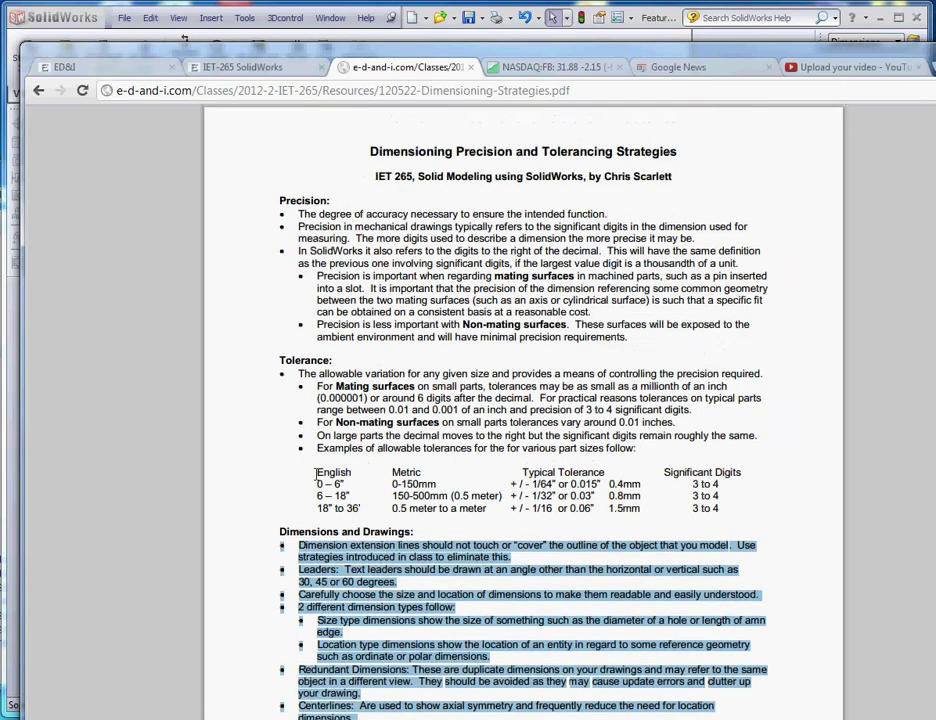
left_click(318, 442)
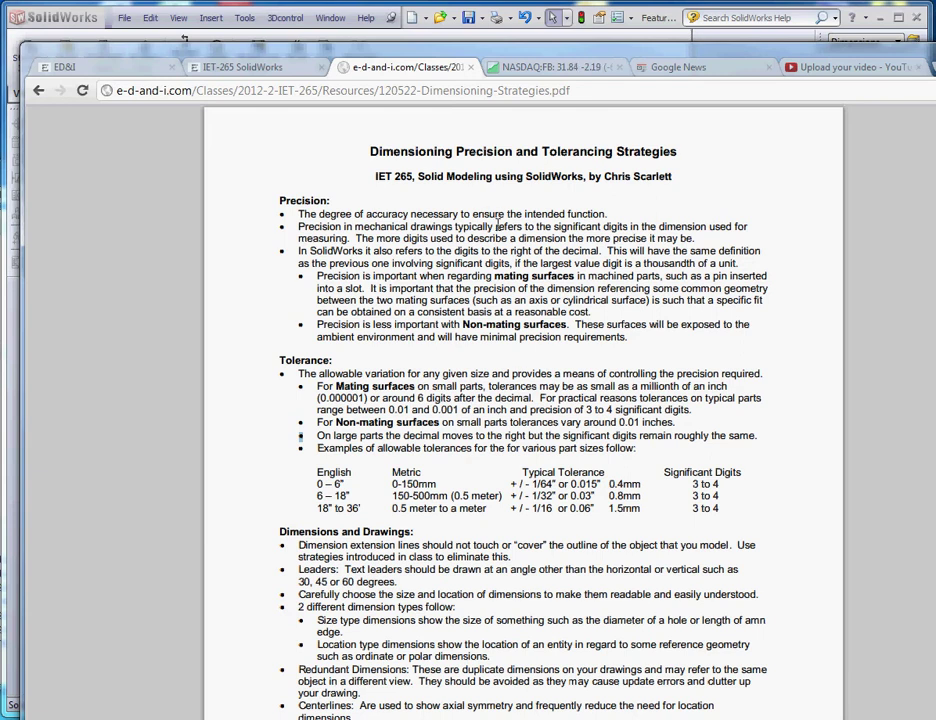
Review the guideline's Precision section, highlighting the note on measuring digits, and switch to the pin and block drawing in SolidWorks
left_click_drag(354, 238, 691, 249)
left_click(610, 323)
left_click_drag(296, 47, 0, 95)
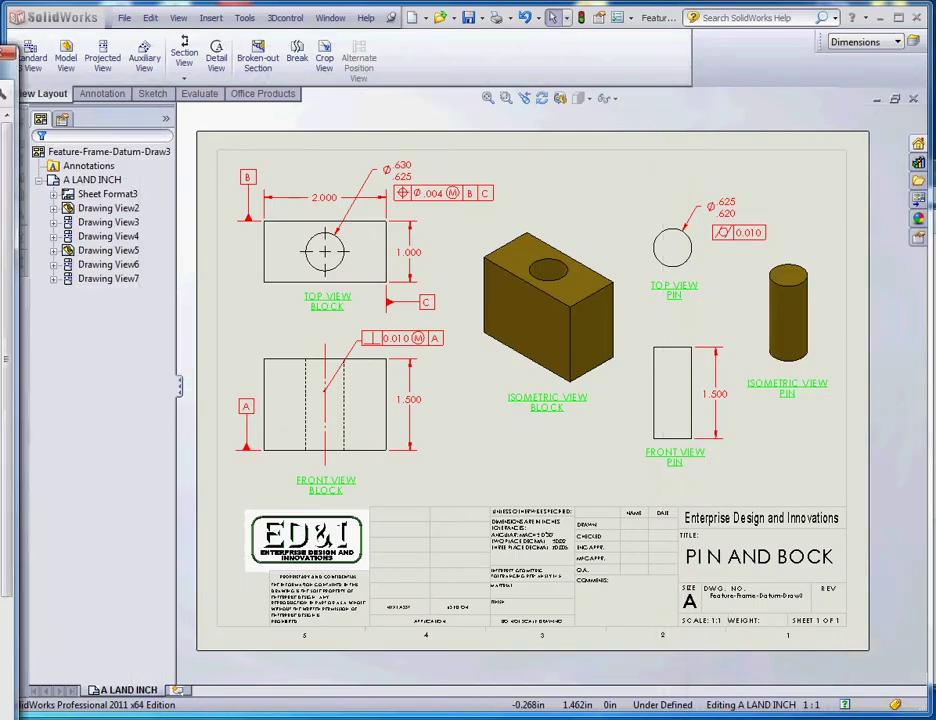
left_click(566, 461)
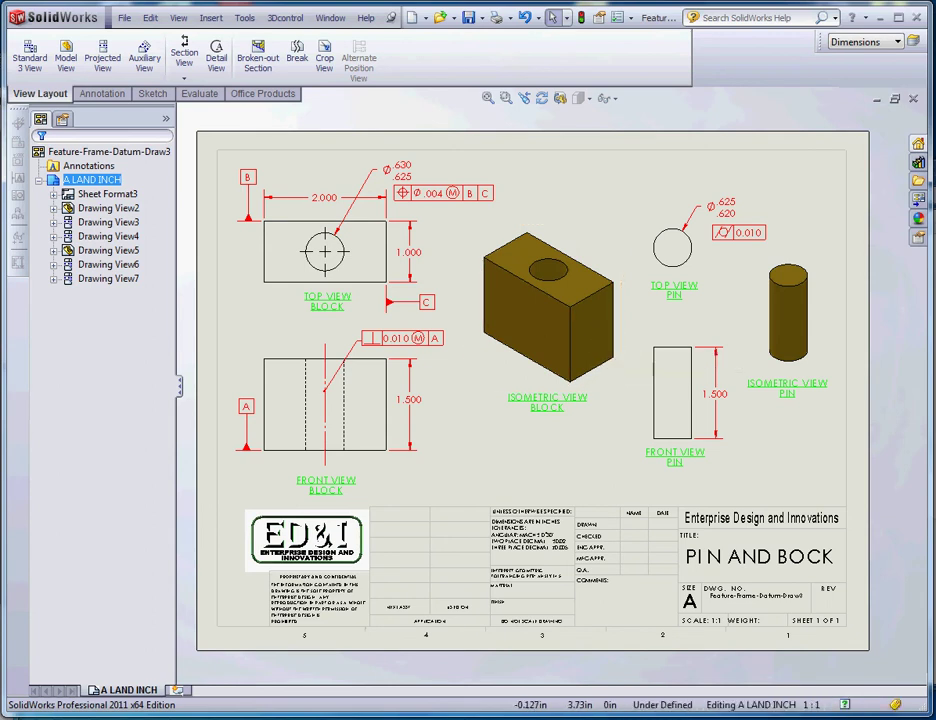
Return to the guideline in the browser and examine its allowable tolerances table and its Dimensions and Drawings section
key("alt+Tab")
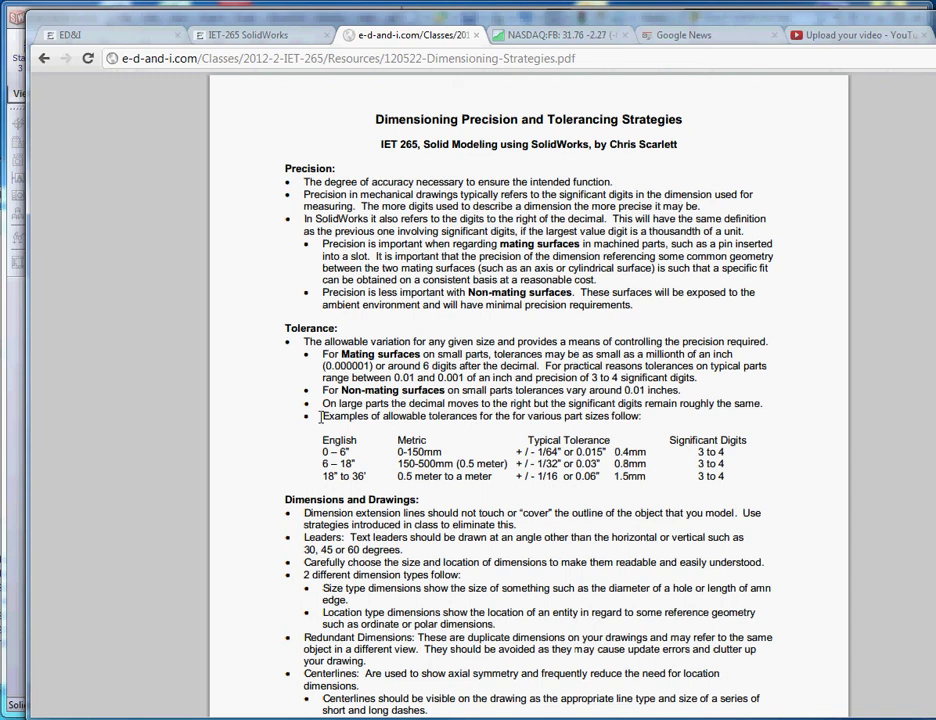
left_click_drag(322, 416, 748, 480)
left_click(409, 451)
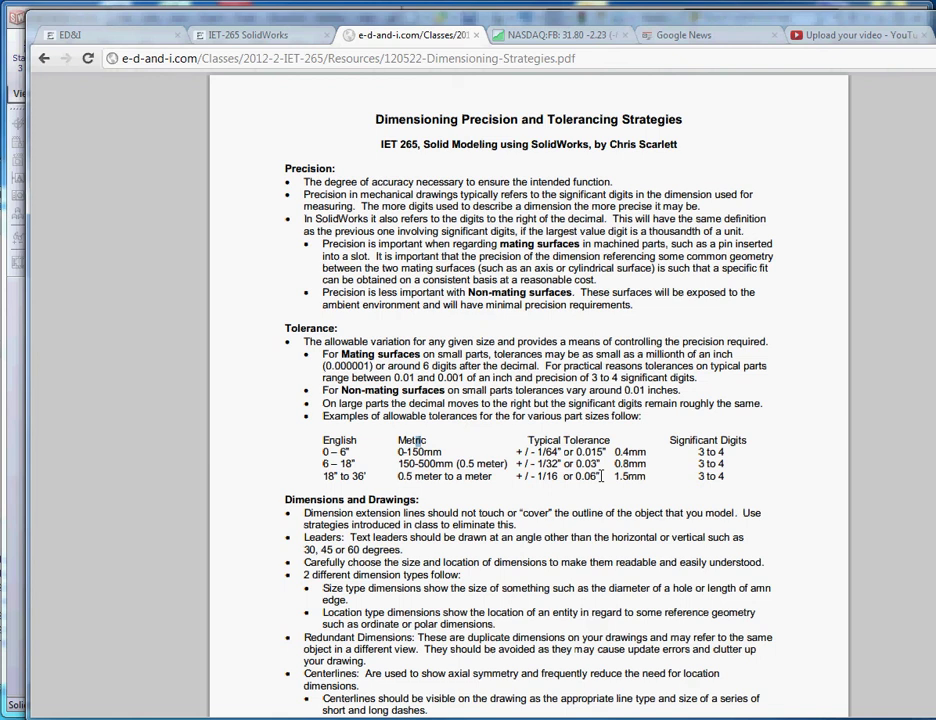
left_click_drag(286, 499, 433, 497)
scroll(433, 497, "down", 3)
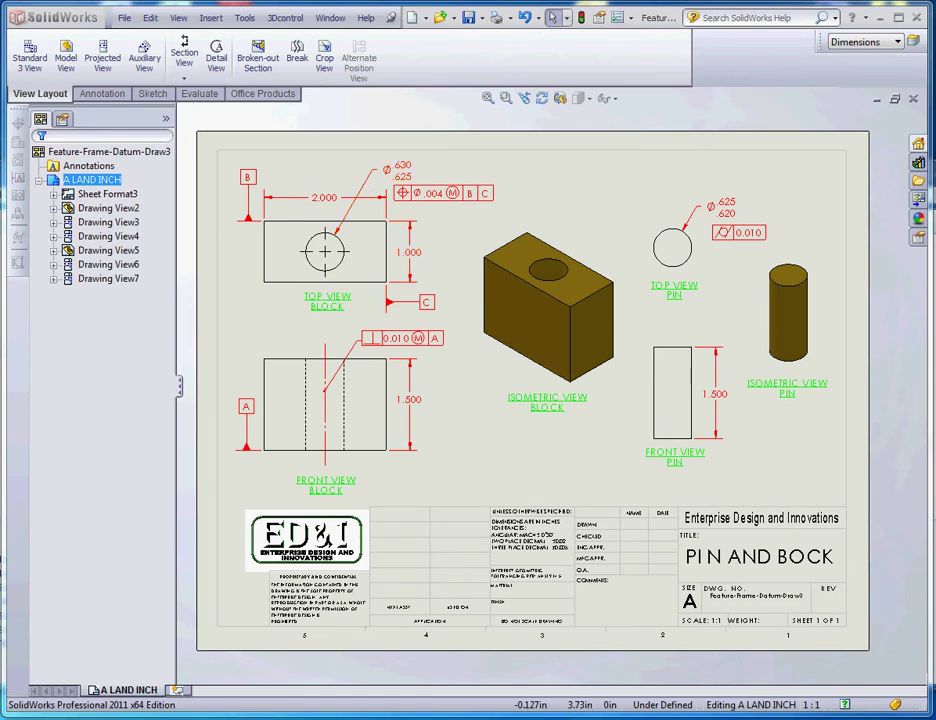
Compare the guideline's Dimensions and Drawings rules with the pin and block drawing, ending in SolidWorks
key("alt+Tab")
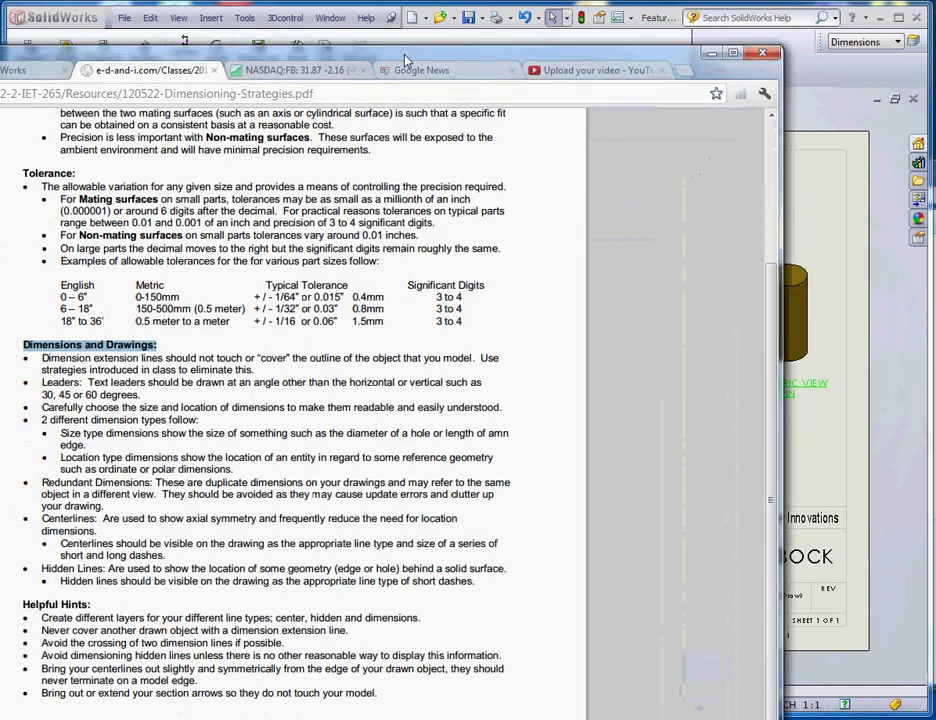
left_click_drag(417, 65, 436, 67)
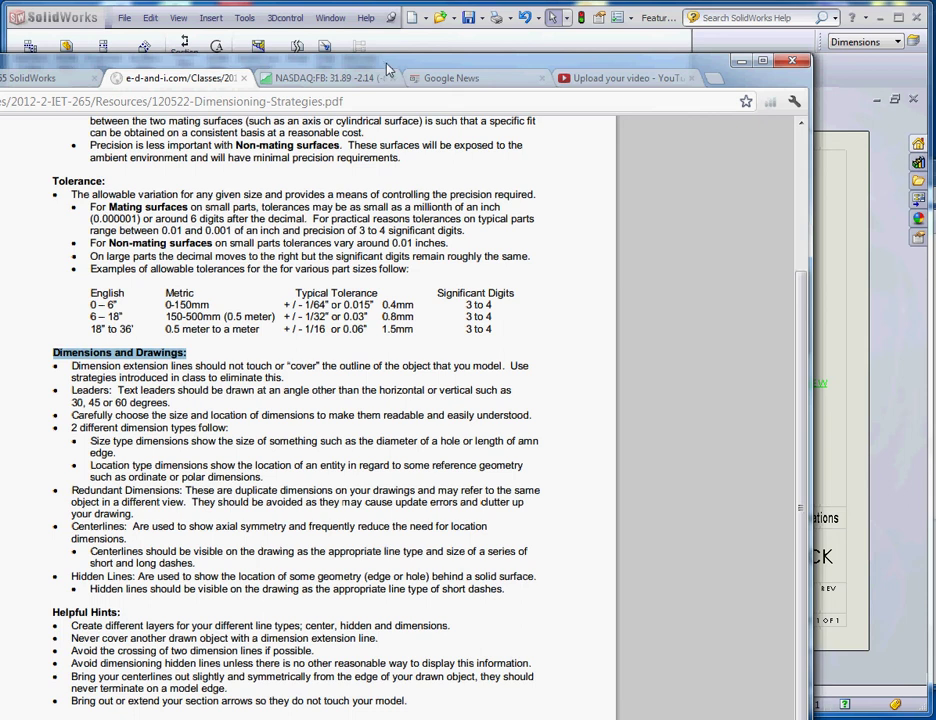
key("alt+Tab")
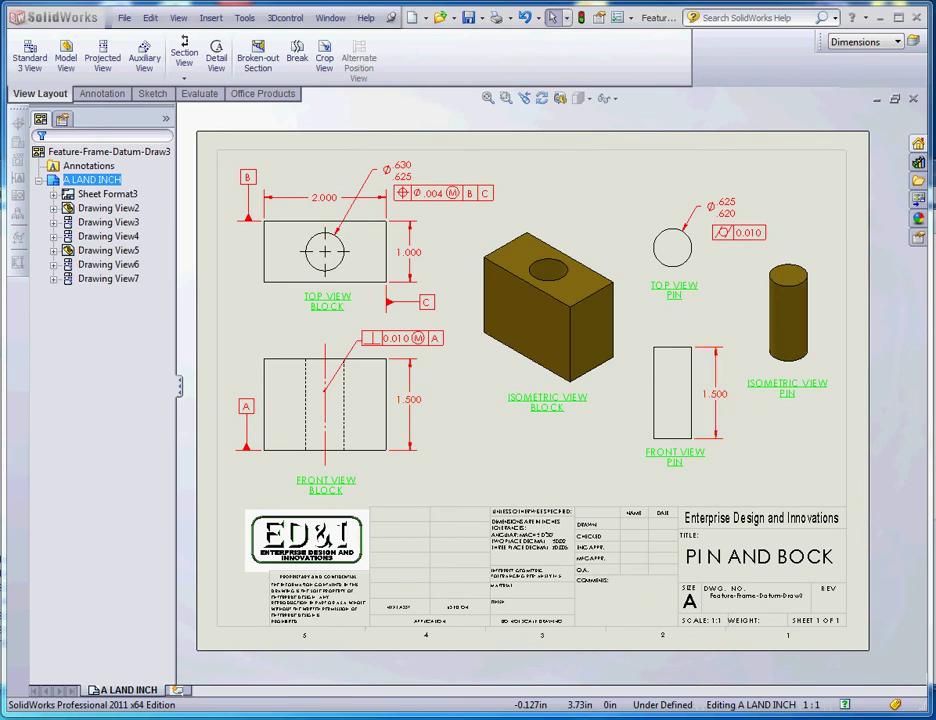
key("alt+Tab")
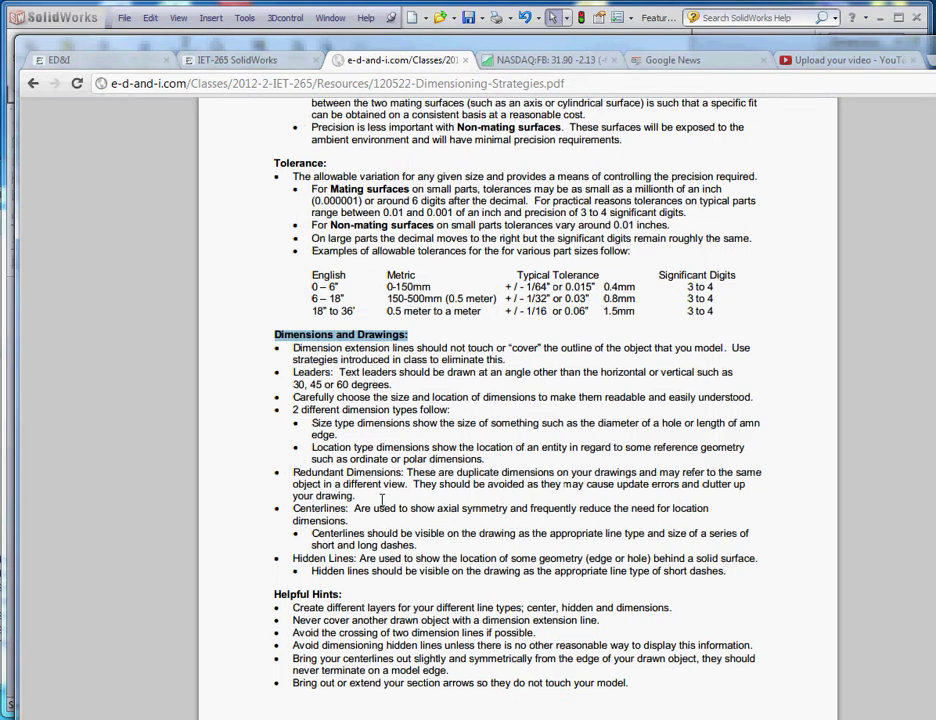
left_click_drag(345, 33, 485, 42)
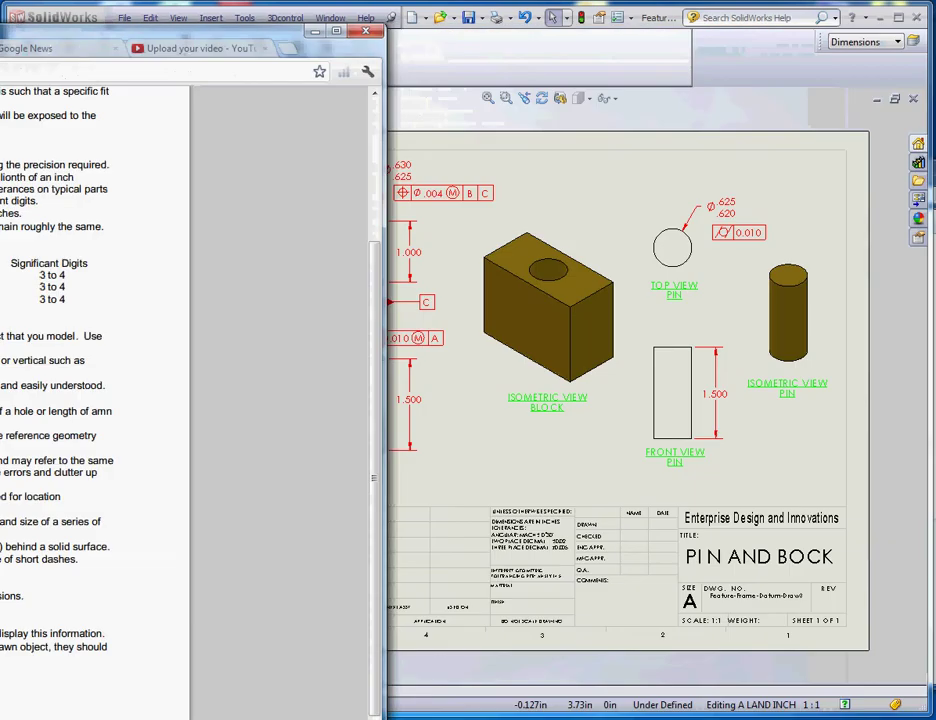
left_click(280, 28)
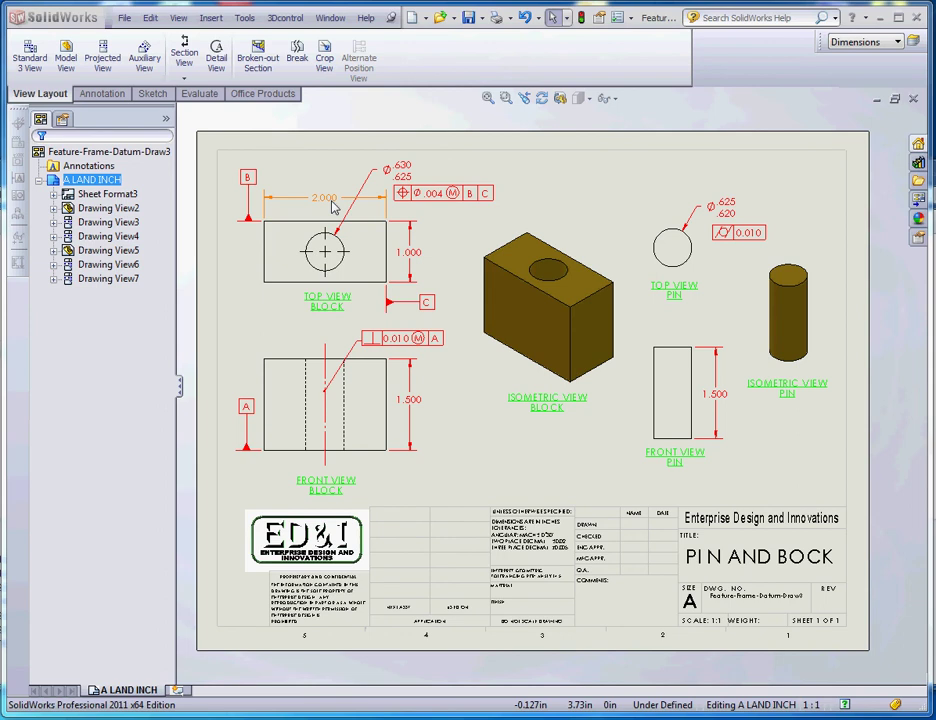
Copy the block's overall width dimension from the top view to just below the front view as a redundant dimension
left_click_drag(333, 207, 358, 470)
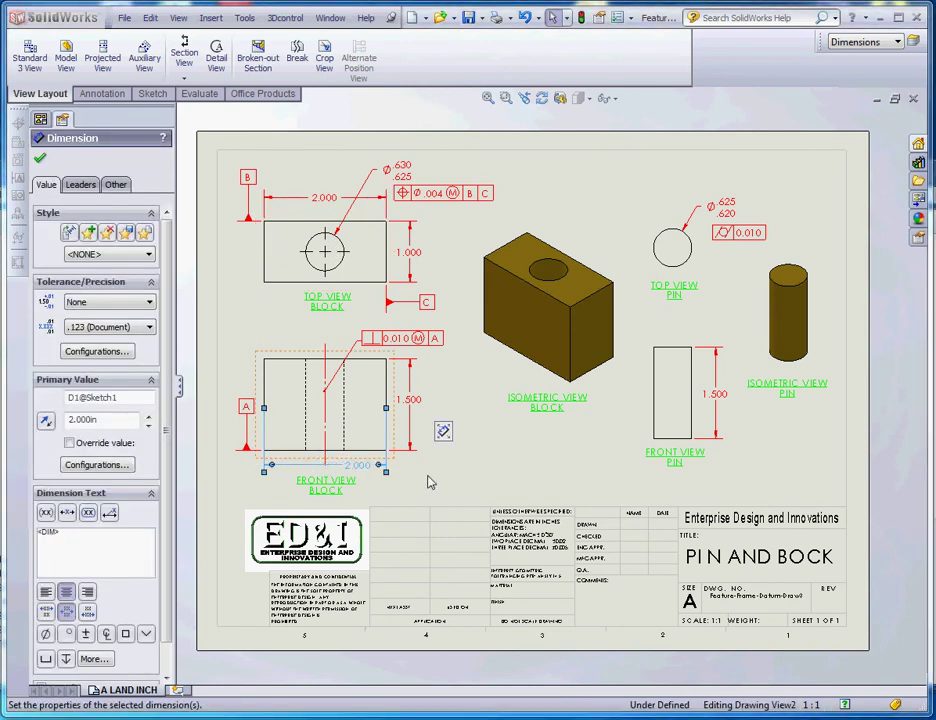
left_click(430, 482)
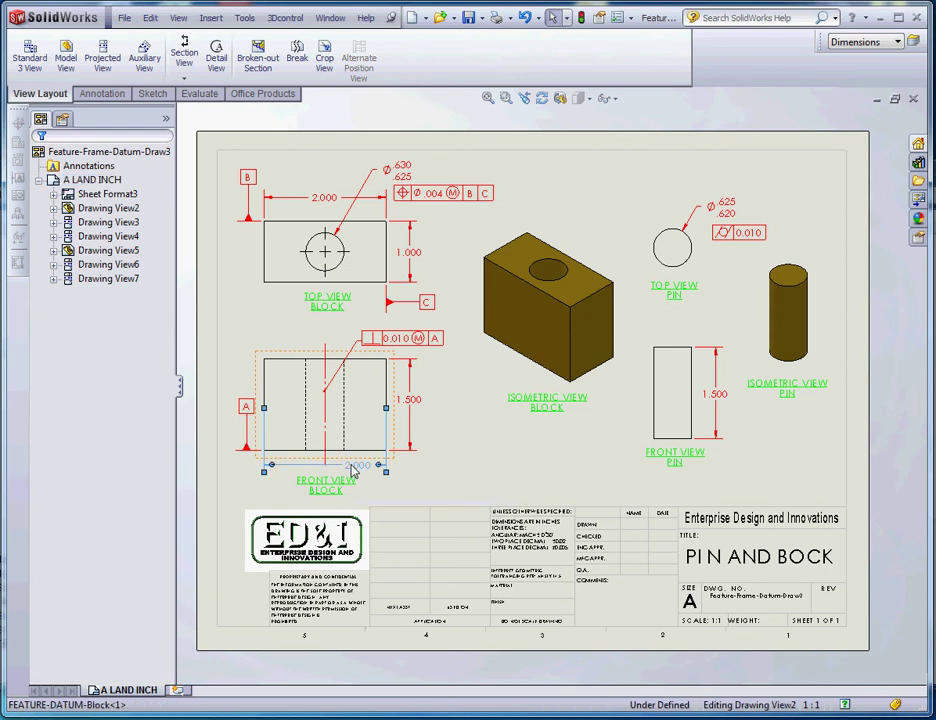
left_click(386, 467)
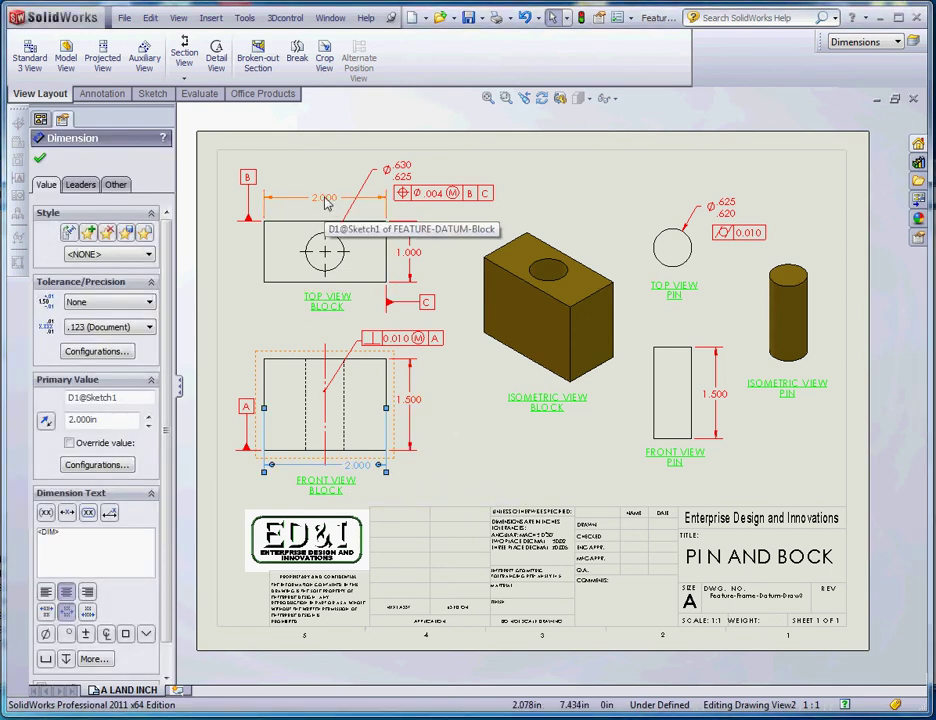
left_click(329, 344)
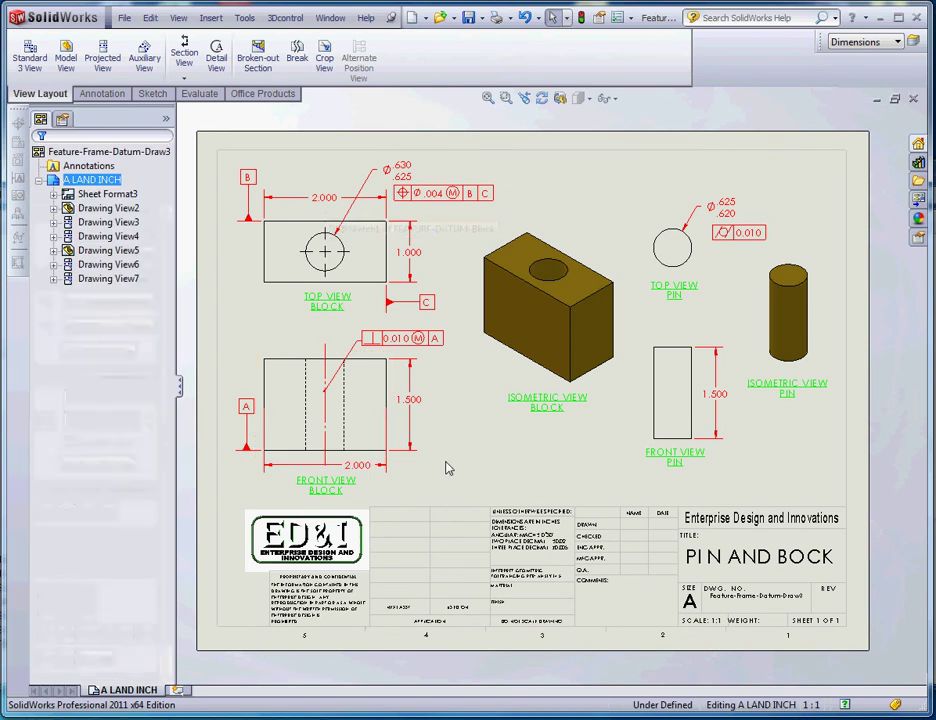
Set the copied width dimension below the block's front view to 1.75 in and rebuild the drawing
scroll(340, 225, "up", 2)
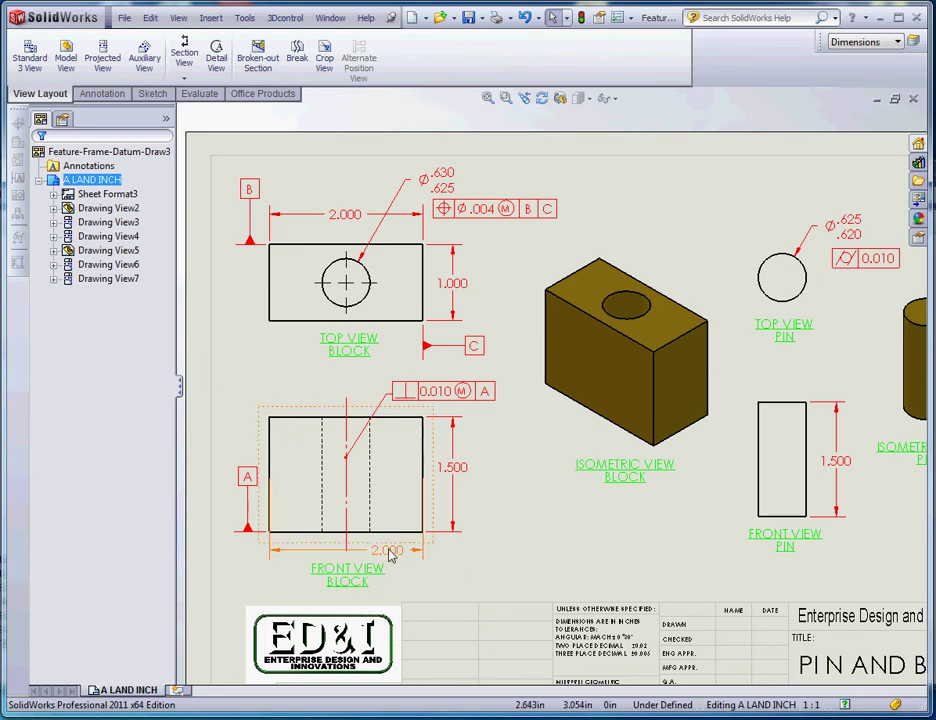
scroll(389, 552, "down", 2)
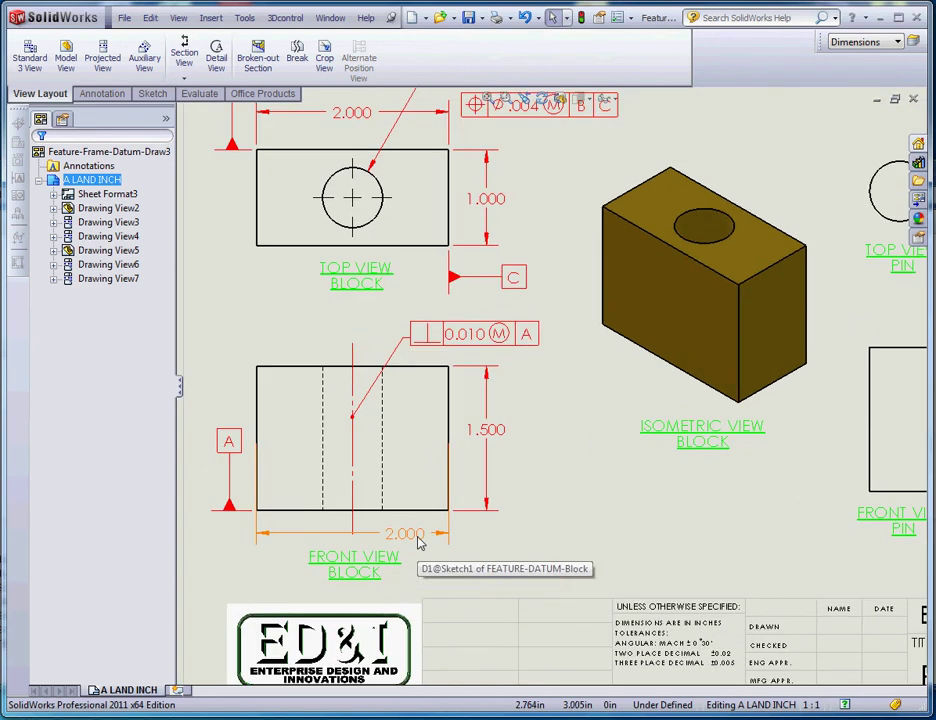
left_click(417, 543)
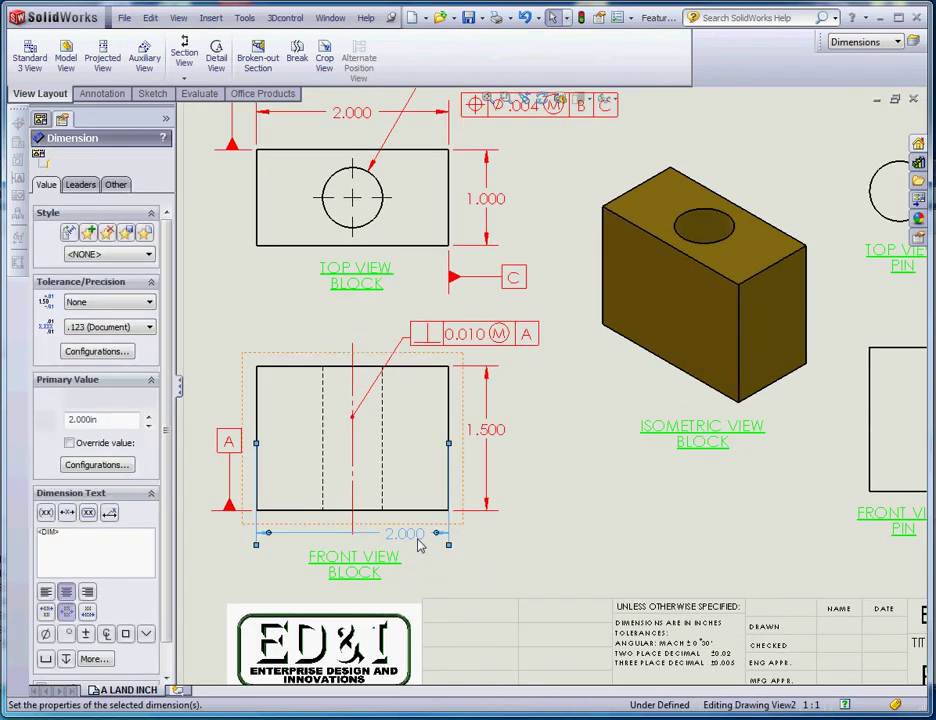
double_click(436, 543)
type("1.")
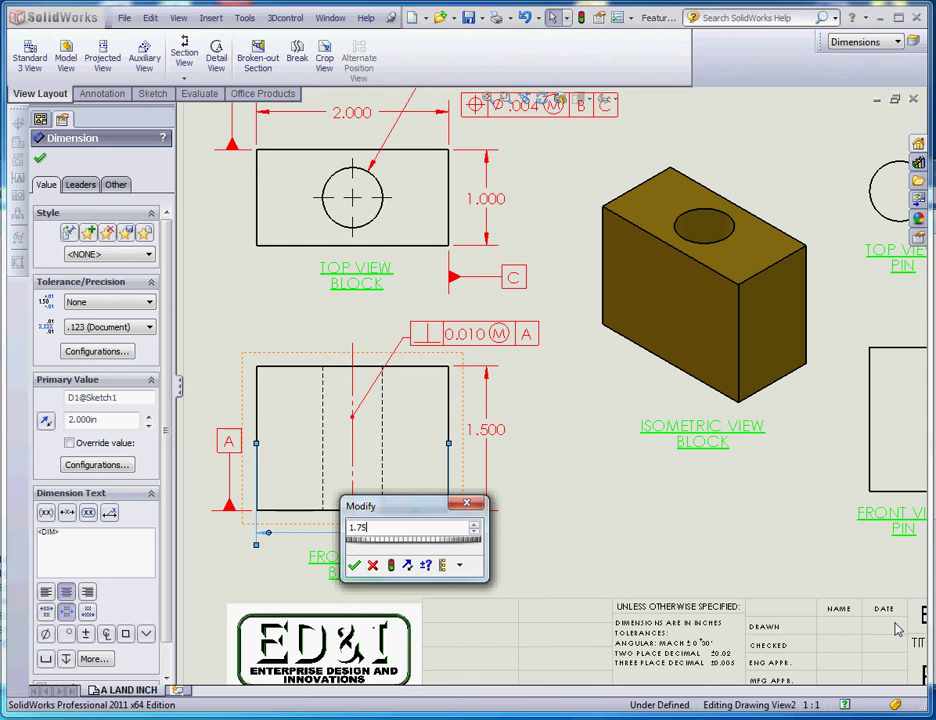
type("75")
key("Return")
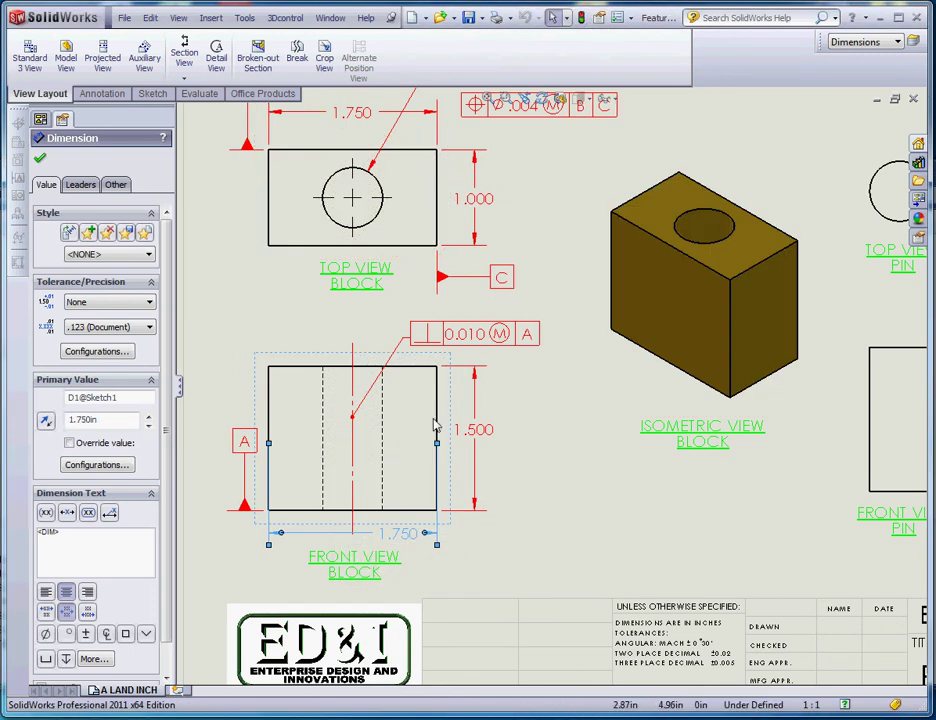
double_click(417, 541)
key("Return")
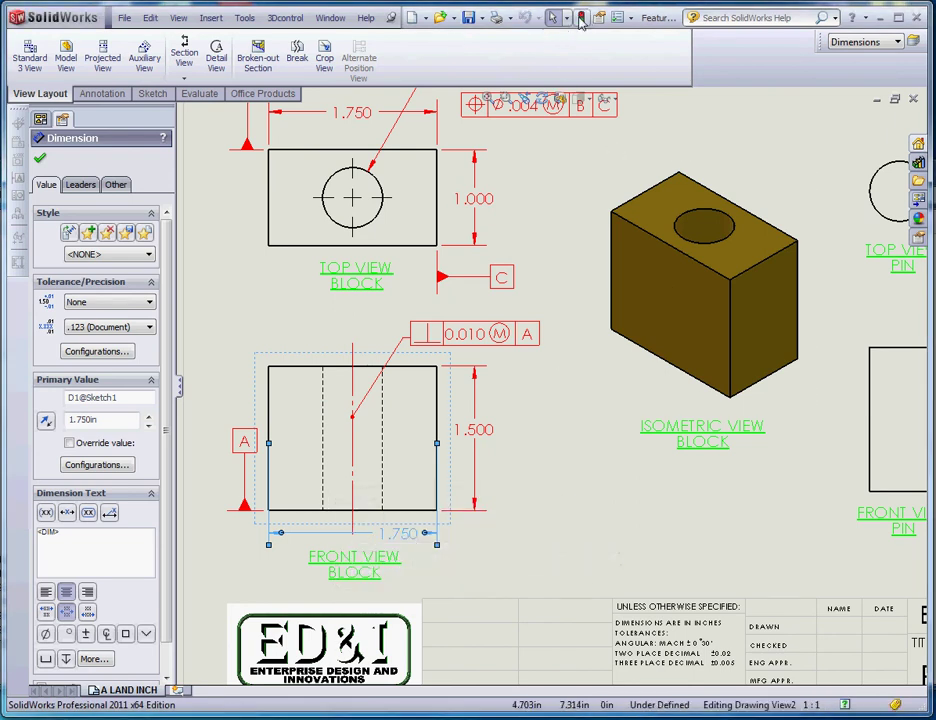
Set the width dimension below the block's front view to 2 in
left_click(533, 549)
left_click(407, 538)
double_click(407, 538)
type("2")
key("Return")
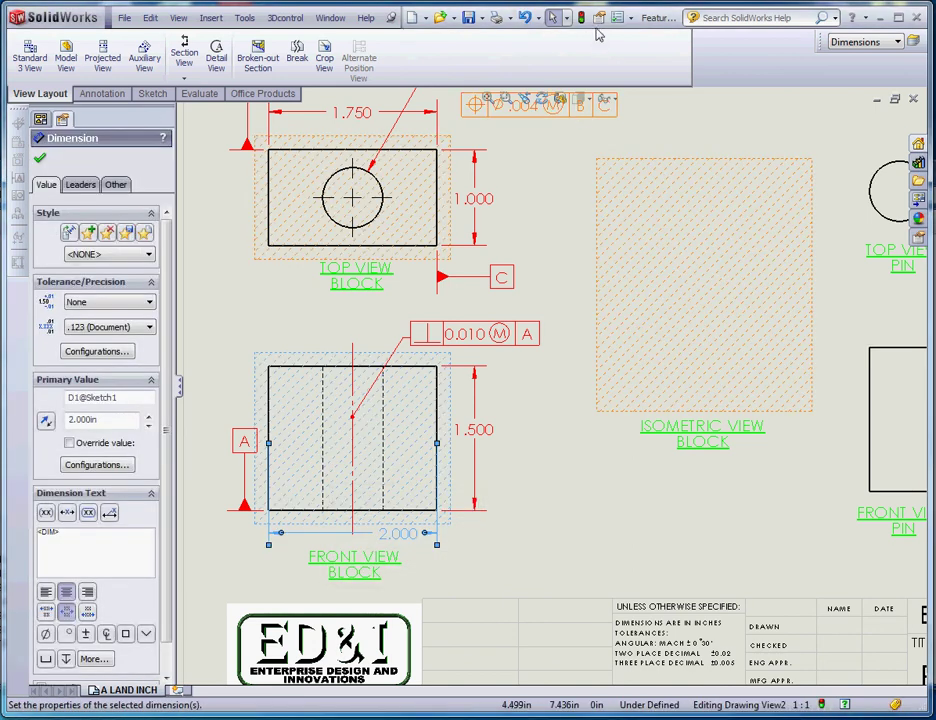
Delete the redundant width dimension below the block's front view
left_click(529, 560)
scroll(457, 530, "up", 3)
left_click(420, 521)
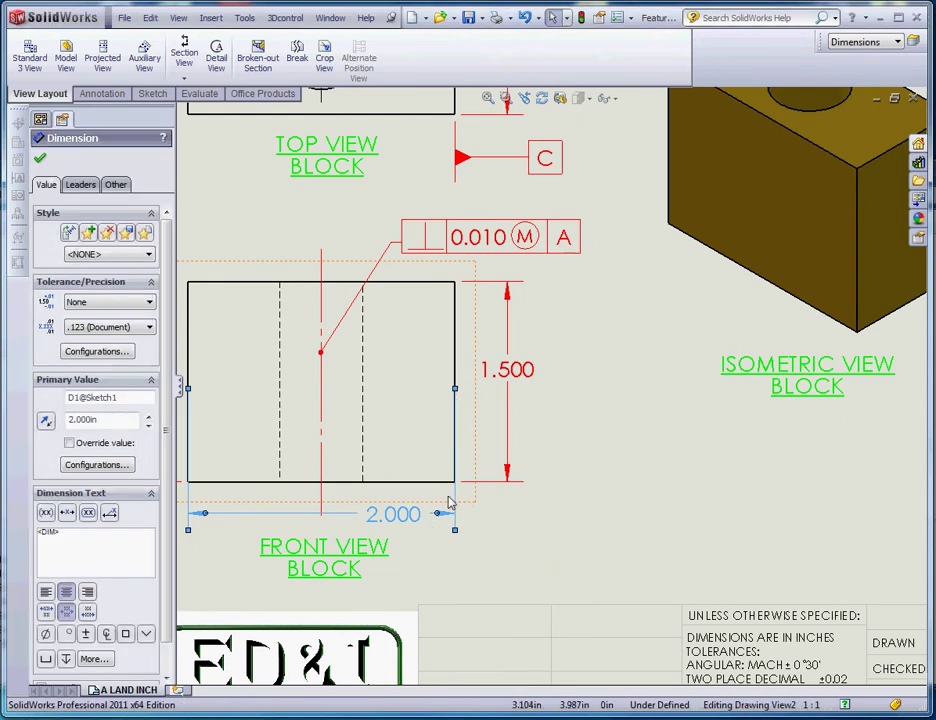
scroll(328, 463, "down", 3)
scroll(368, 327, "up", 3)
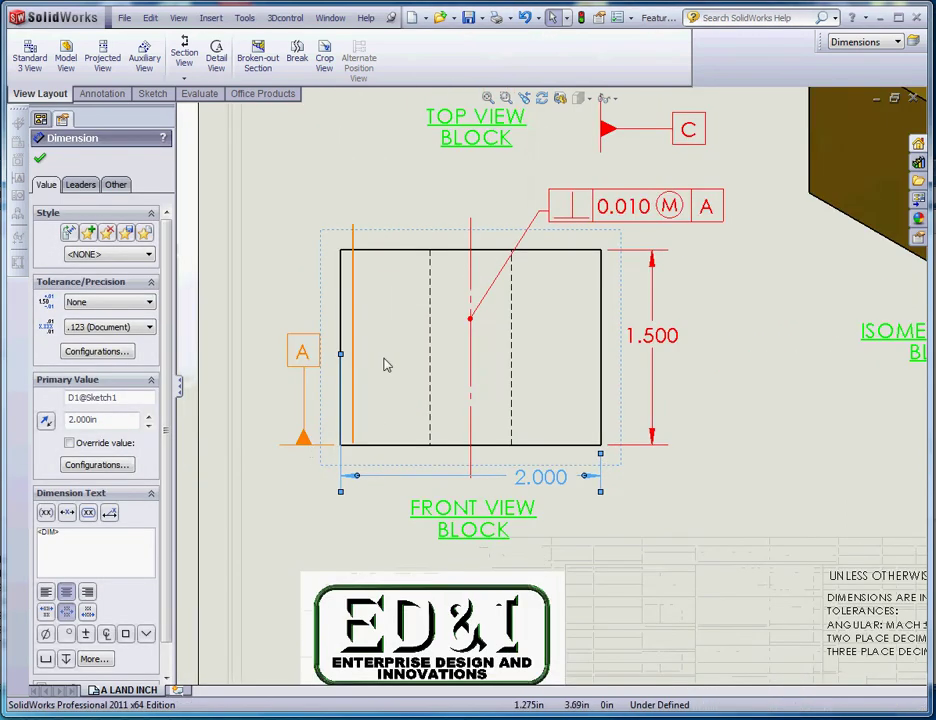
scroll(368, 327, "up", 1)
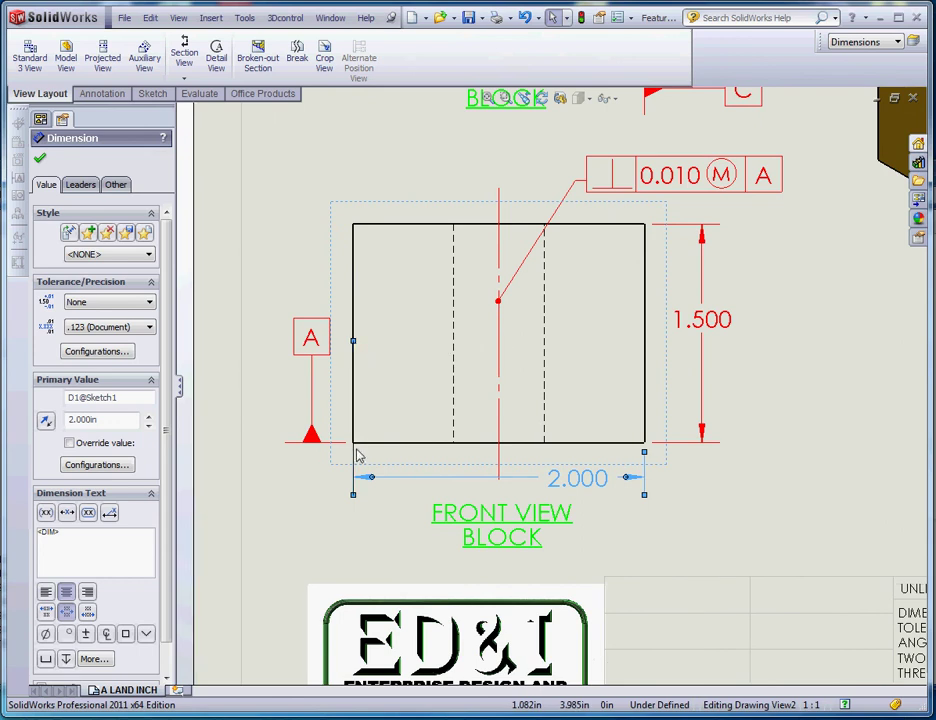
left_click(681, 565)
scroll(681, 560, "down", 3)
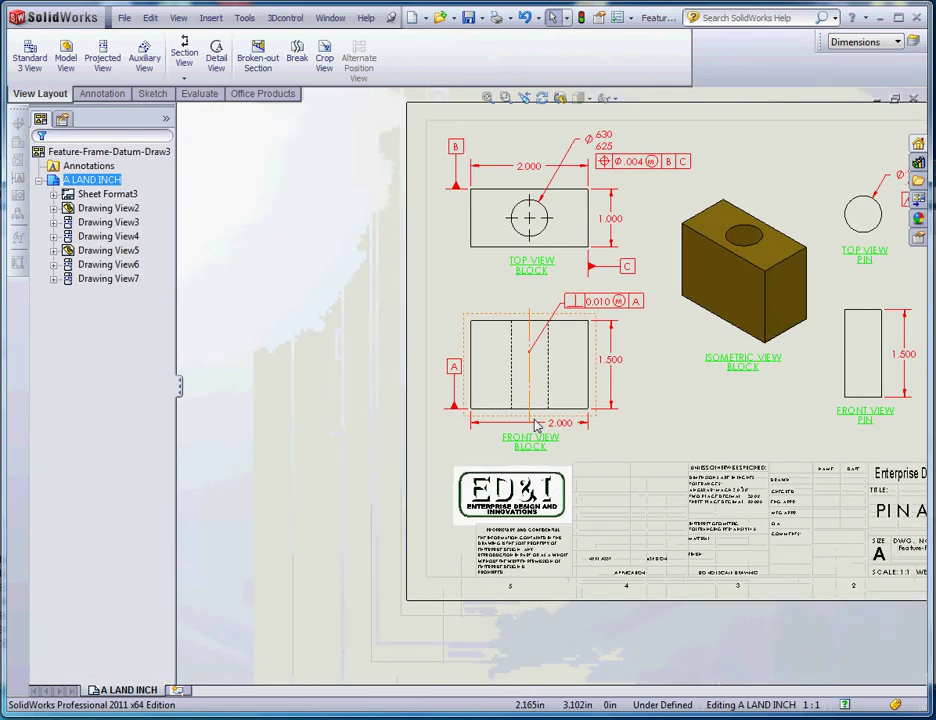
left_click(562, 425)
key("Delete")
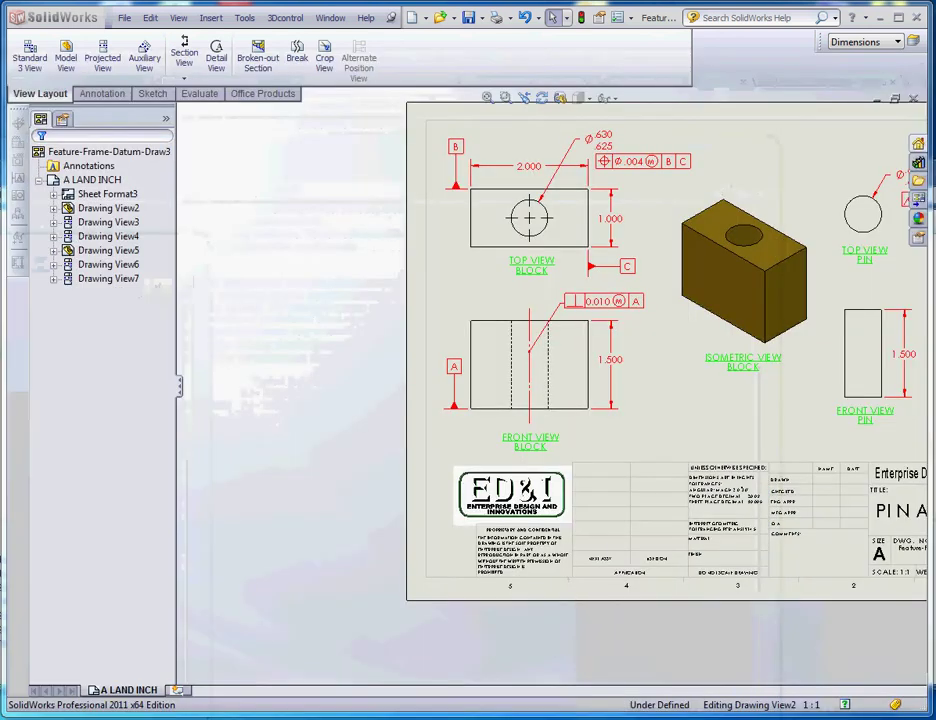
Check the centerline and hidden lines in the block's front view against the Dimensions and Drawings rules in the browser guideline
left_click(530, 360)
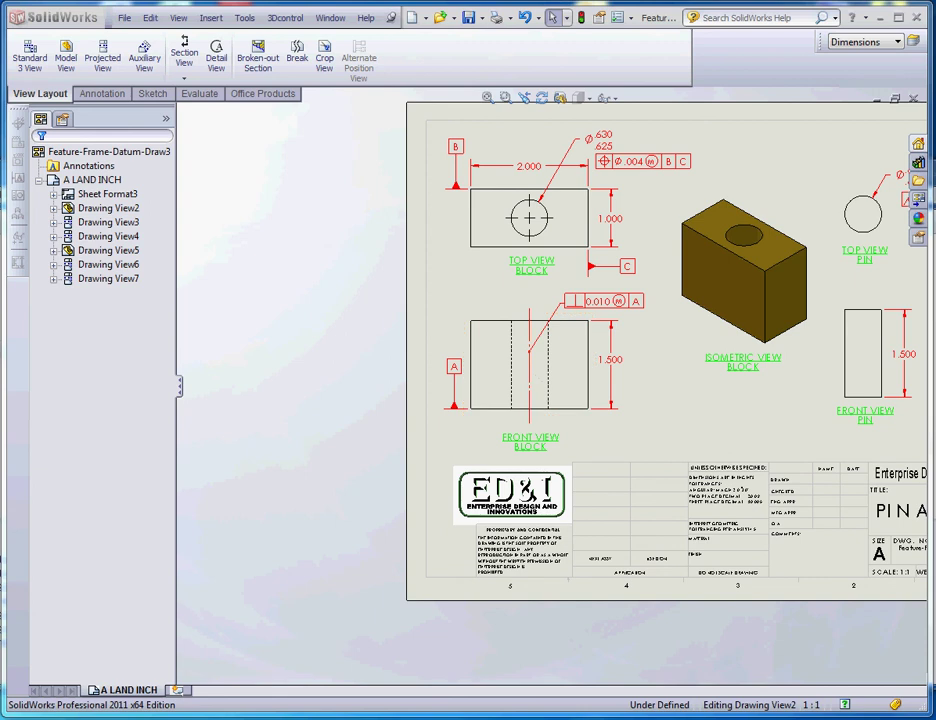
key("alt+Tab")
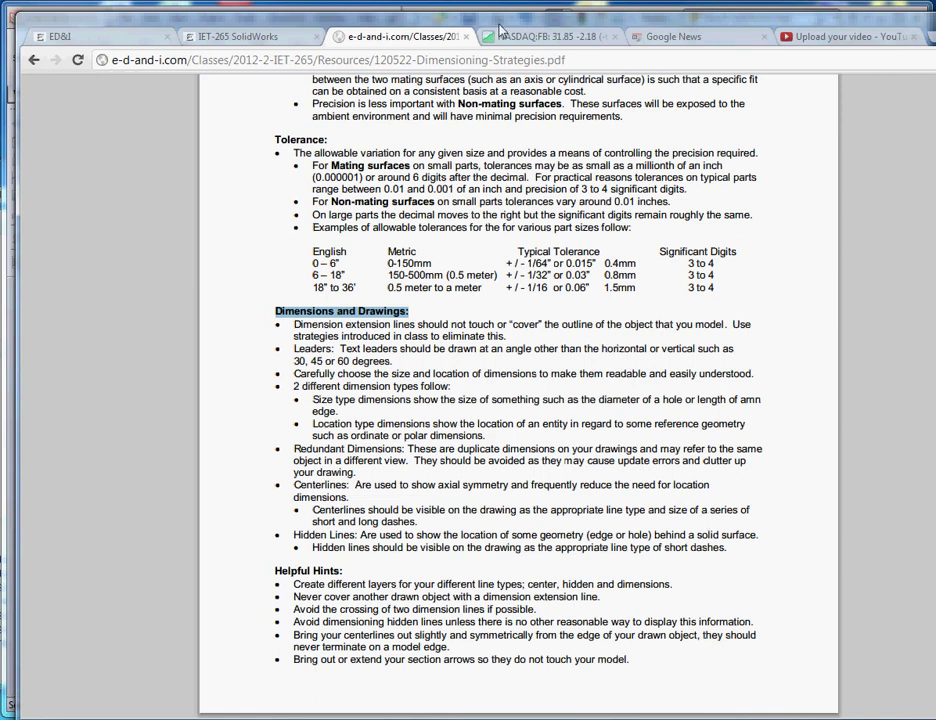
key("super+Down")
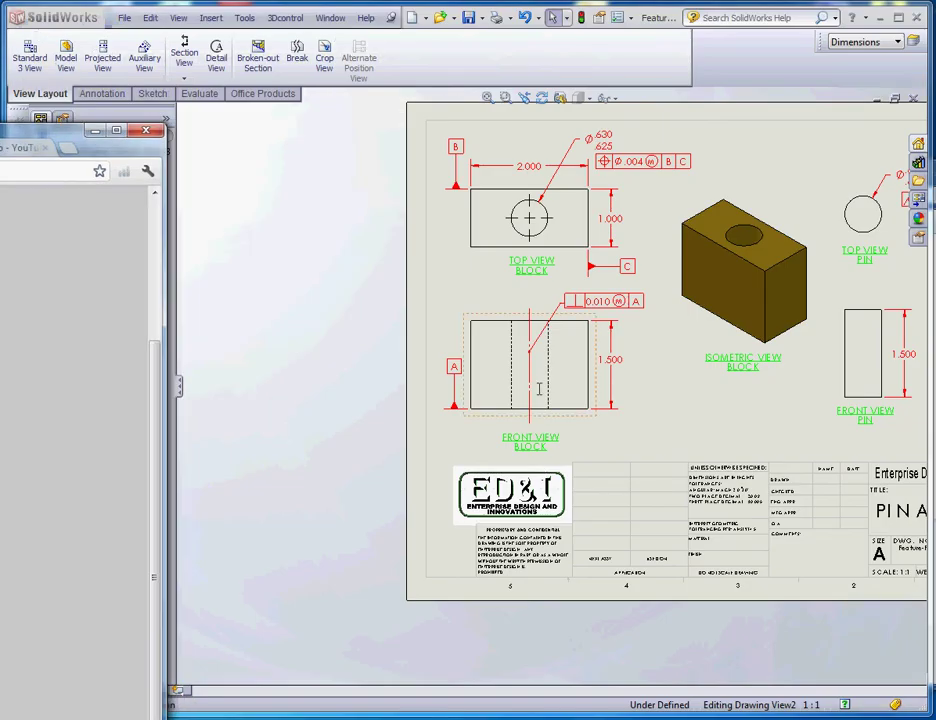
left_click(538, 384)
scroll(545, 380, "down", 3)
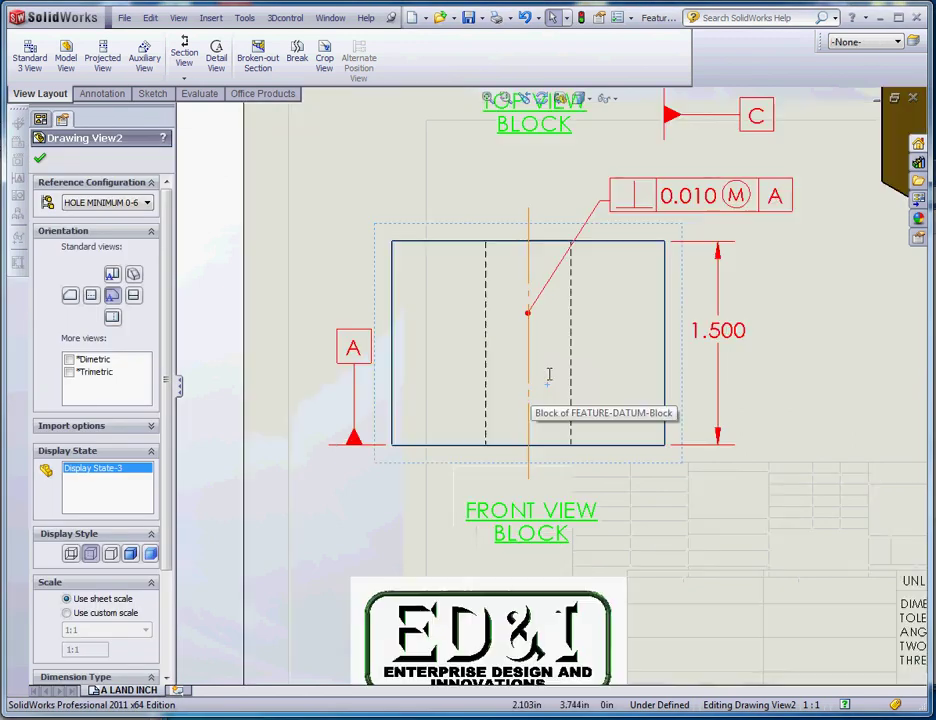
scroll(545, 400, "up", 5)
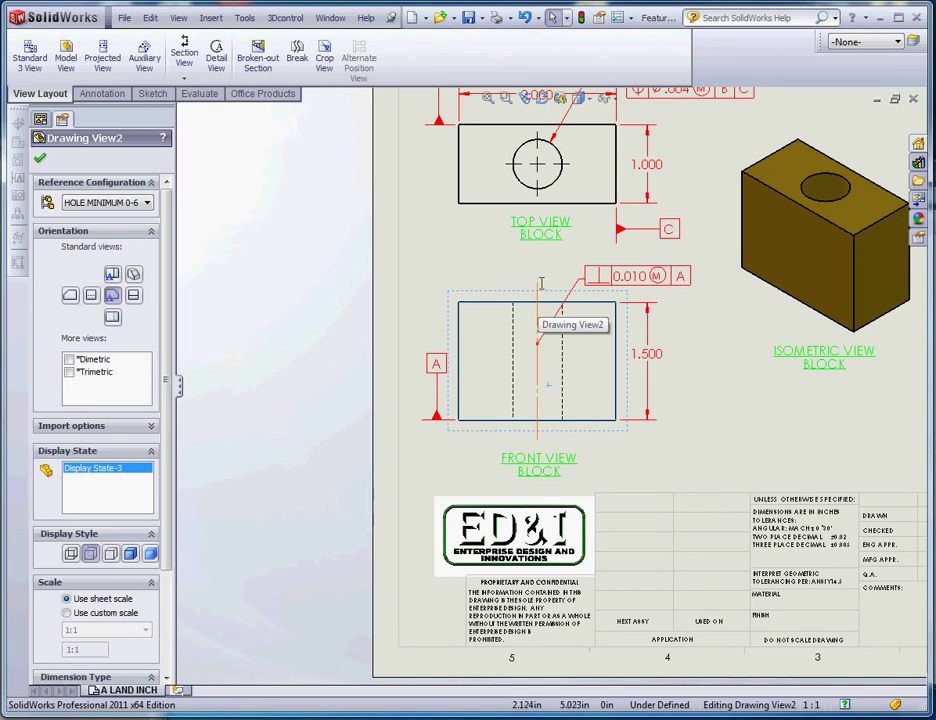
scroll(625, 470, "up", 1)
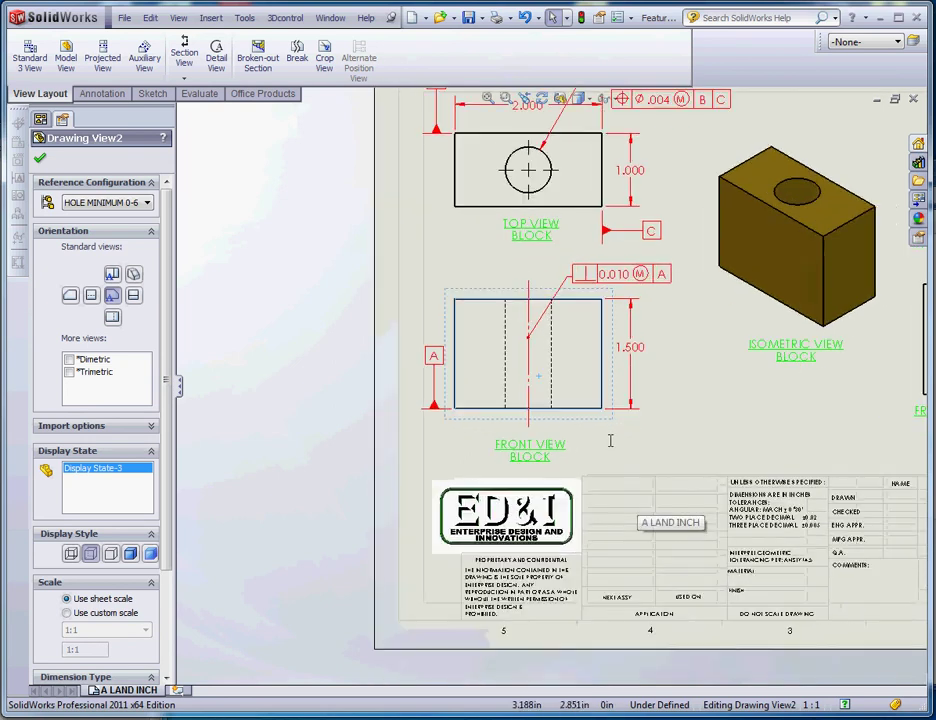
scroll(483, 290, "up", 1)
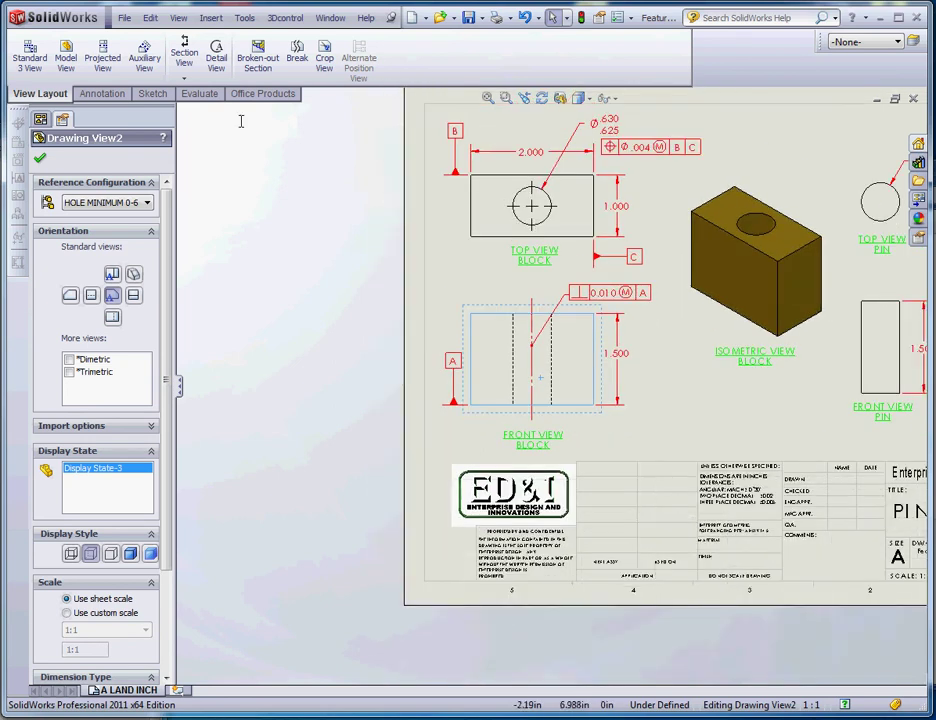
Create a partial section view from a vertical line between the front view's left edge and hole, placing it left of the drawing sheet
left_click(184, 55)
left_click(492, 298)
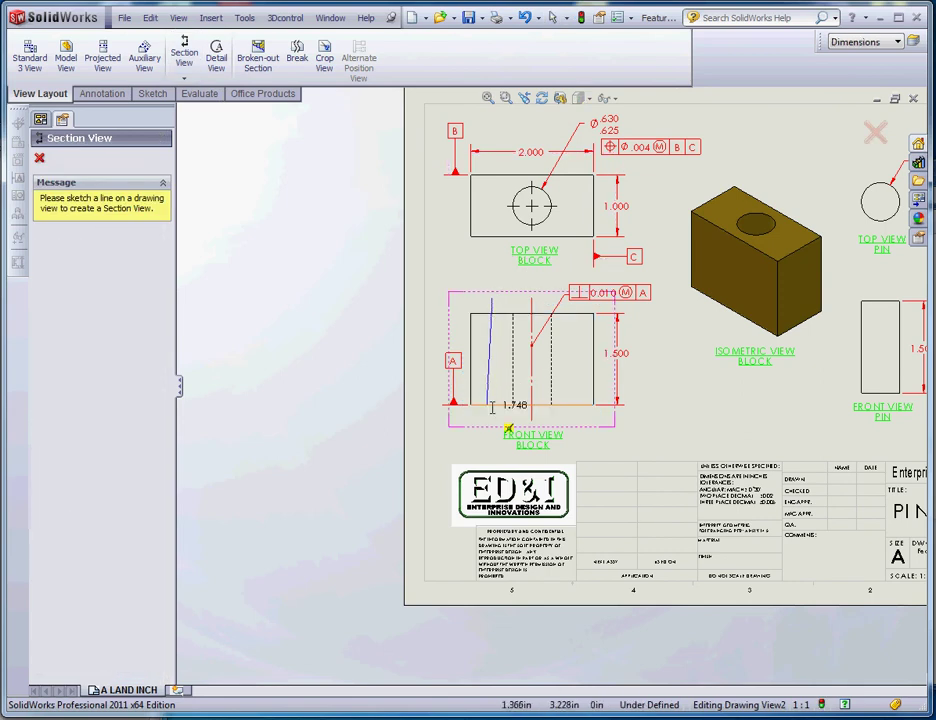
left_click(493, 407)
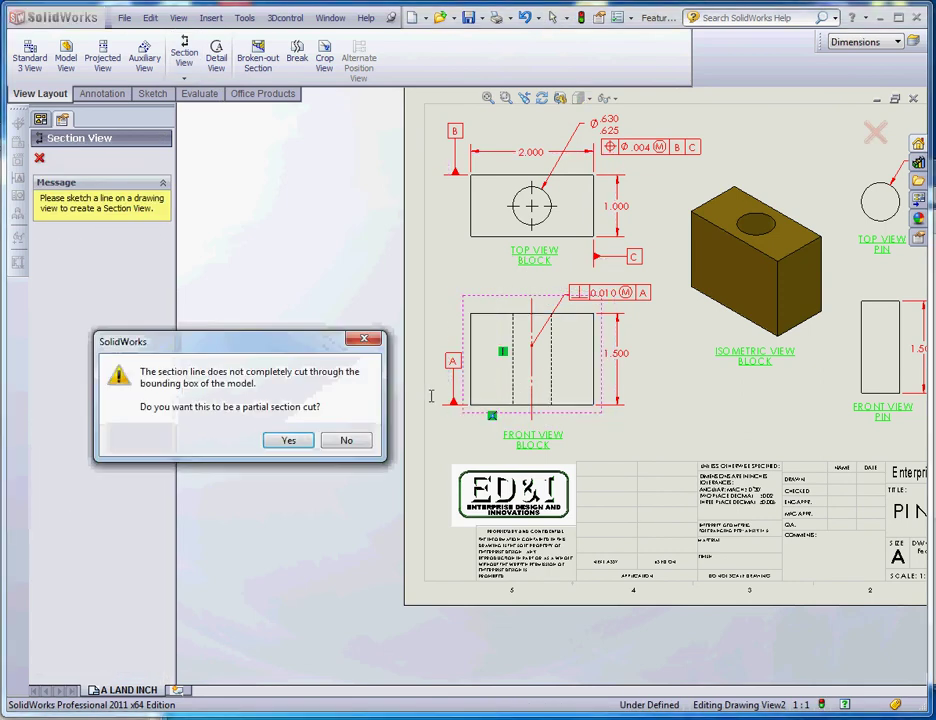
left_click(290, 441)
left_click(330, 372)
scroll(479, 410, "down", 2)
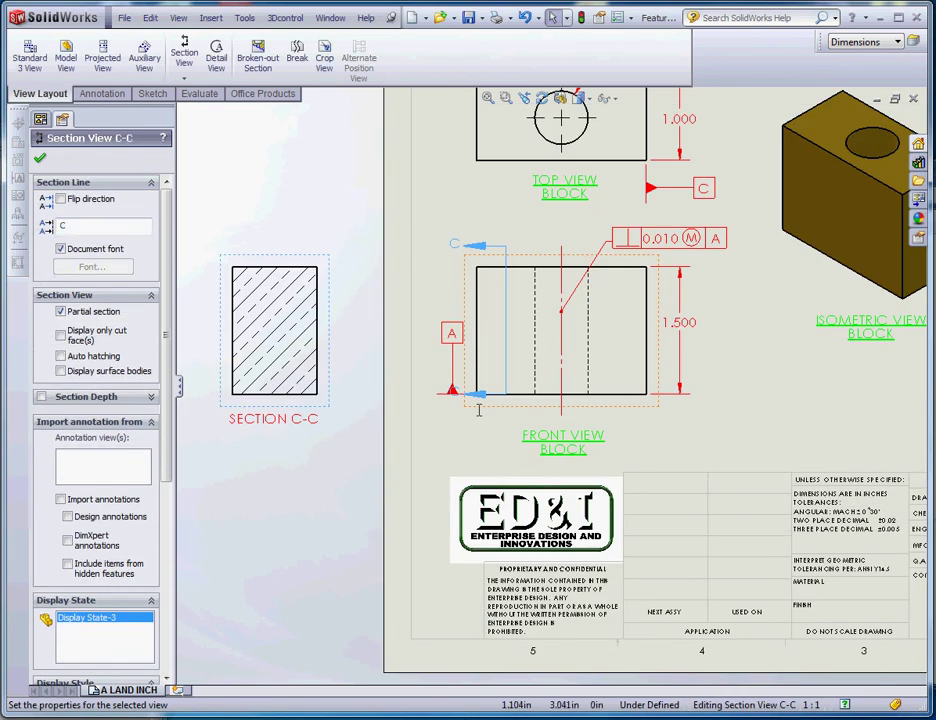
key("Escape")
Compare the section arrows on the block's front view with the Helpful Hints in the browser guideline
scroll(480, 408, "down", 4)
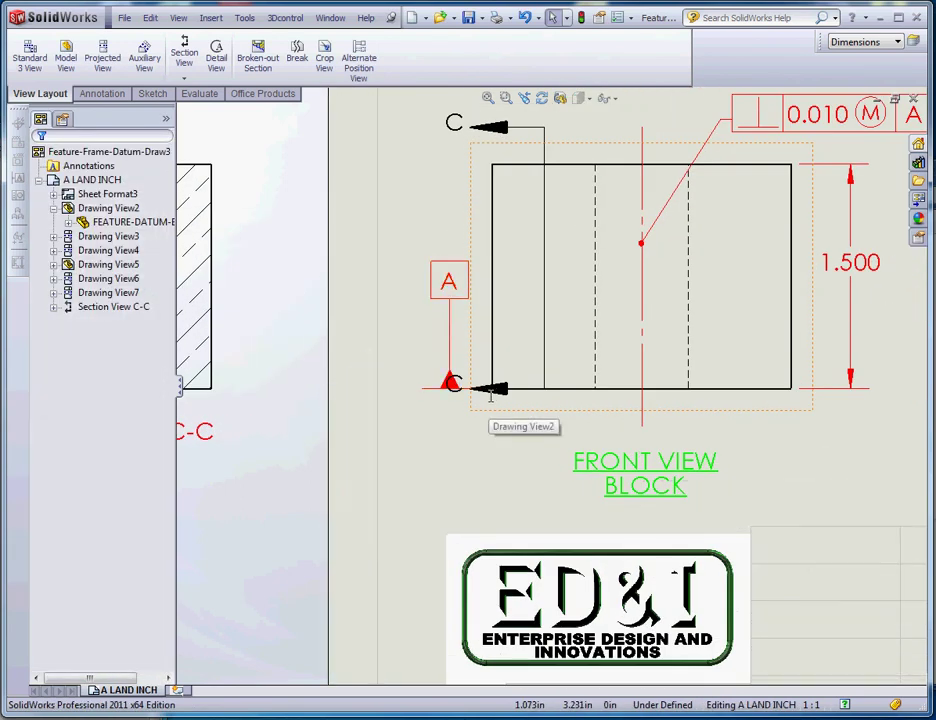
scroll(490, 397, "up", 6)
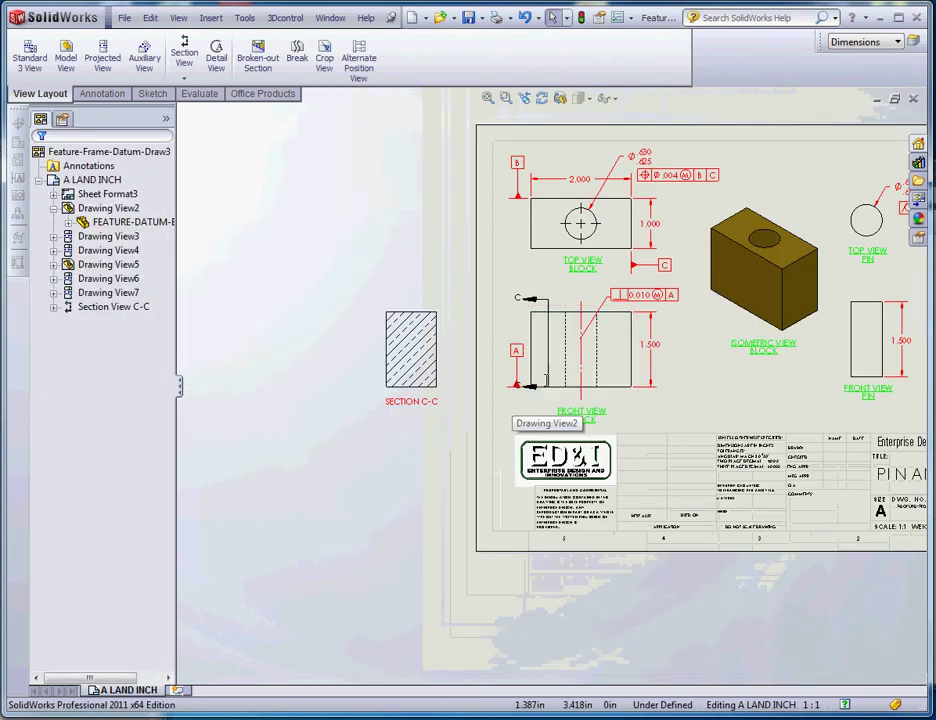
scroll(543, 380, "down", 2)
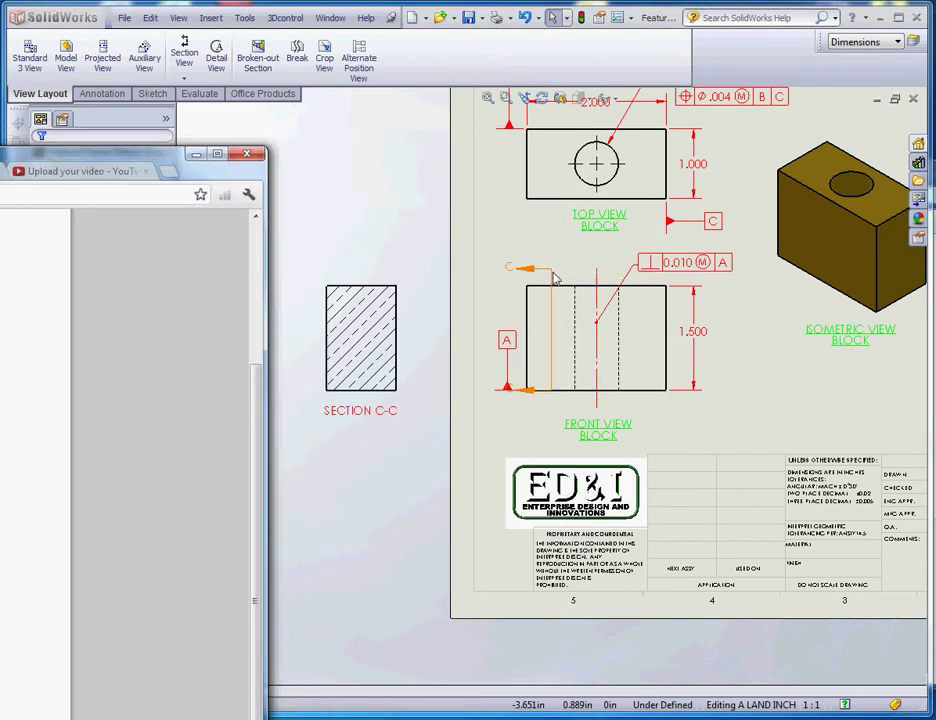
left_click_drag(150, 153, 300, 2)
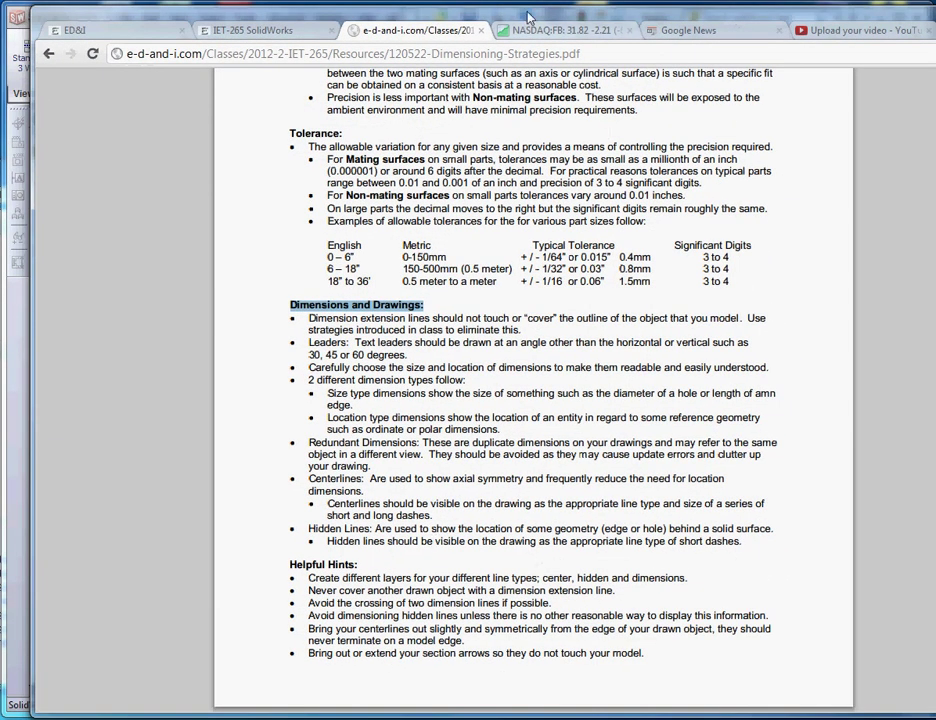
key("super+Down")
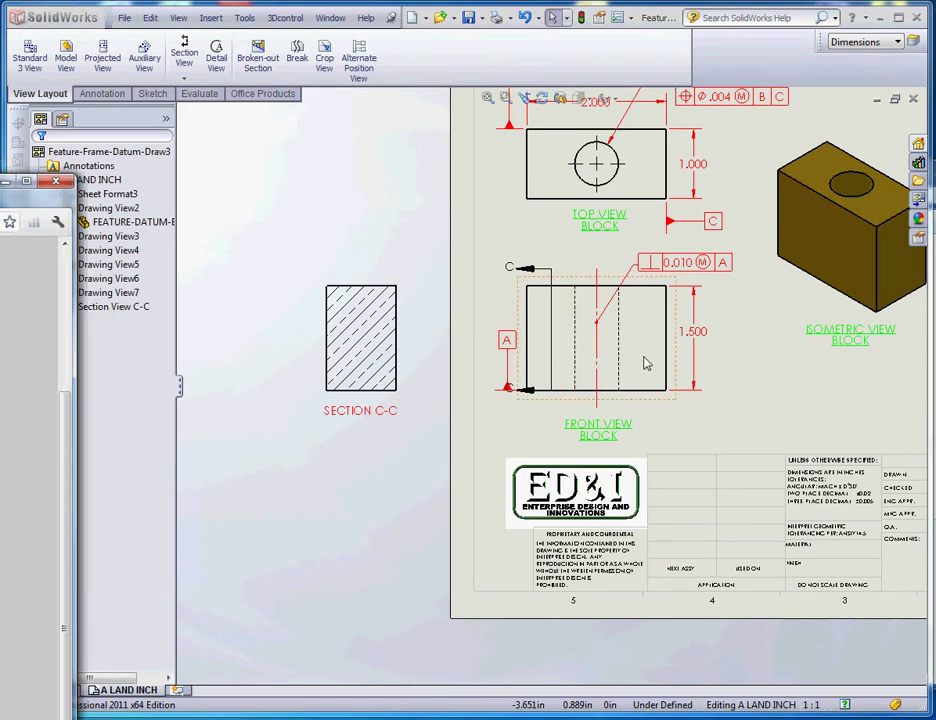
key("super+Up")
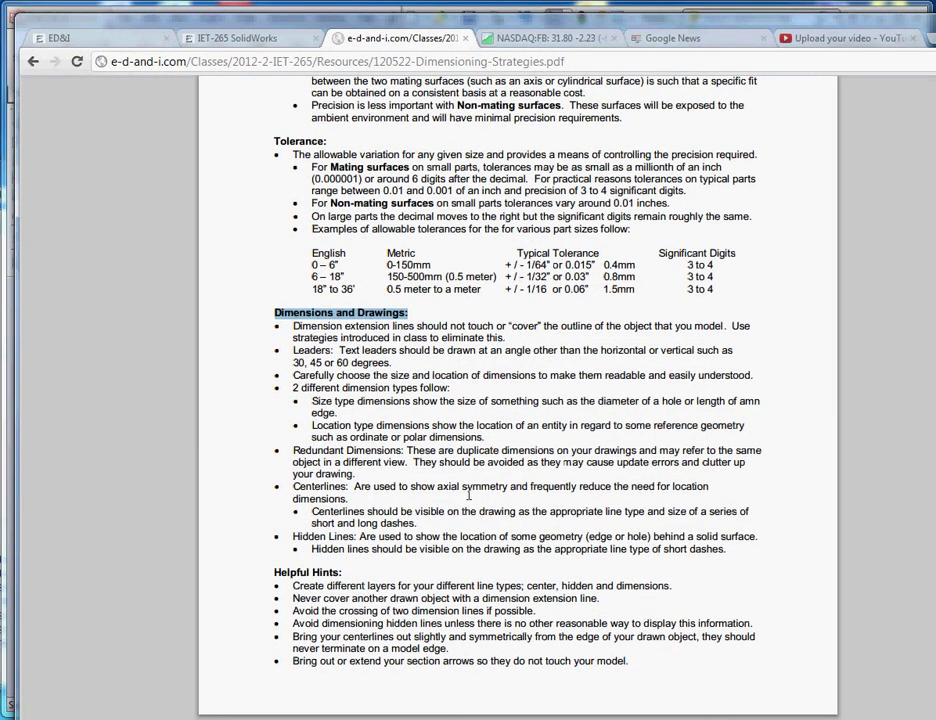
left_click(389, 603)
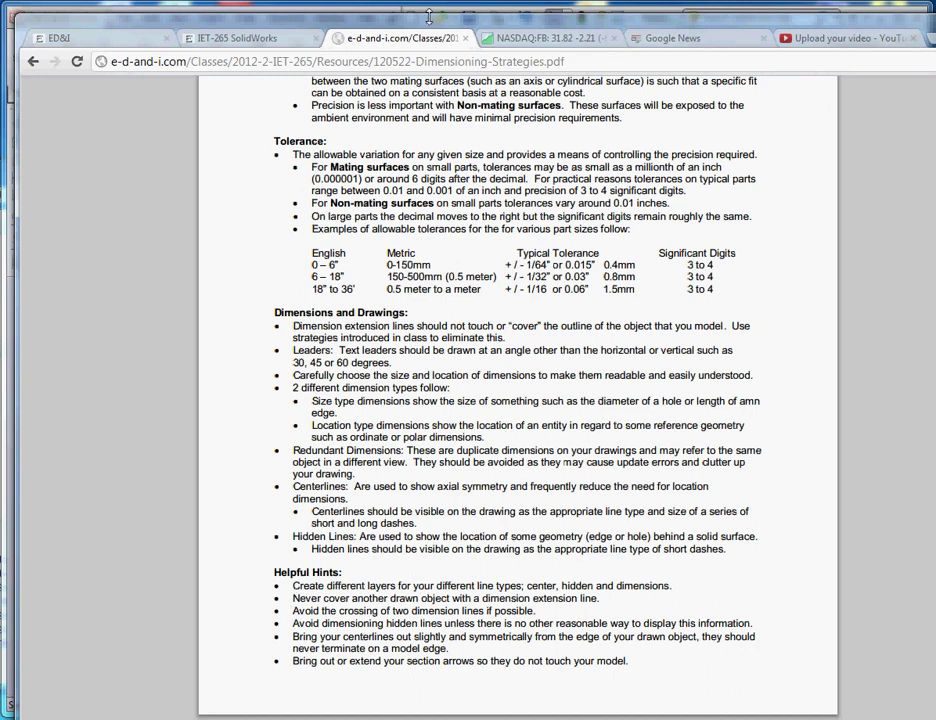
Examine the dimension and leader placement on the block's top view in SolidWorks and return to the browser guideline
left_click_drag(428, 17, 416, 30)
left_click(305, 16)
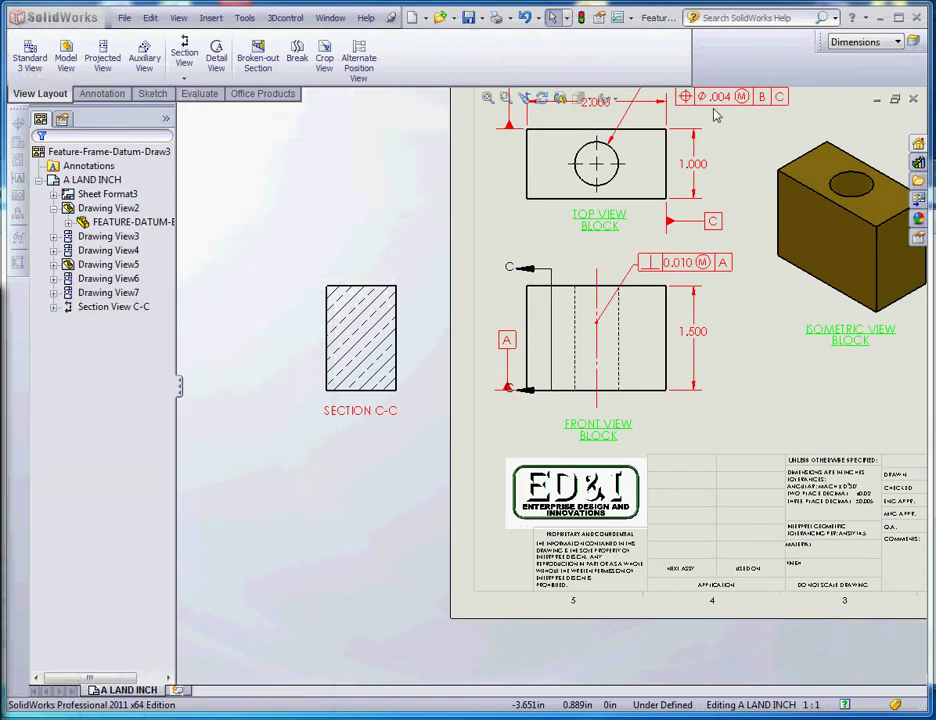
scroll(721, 143, "up", 3)
scroll(616, 253, "down", 5)
scroll(549, 328, "down", 2)
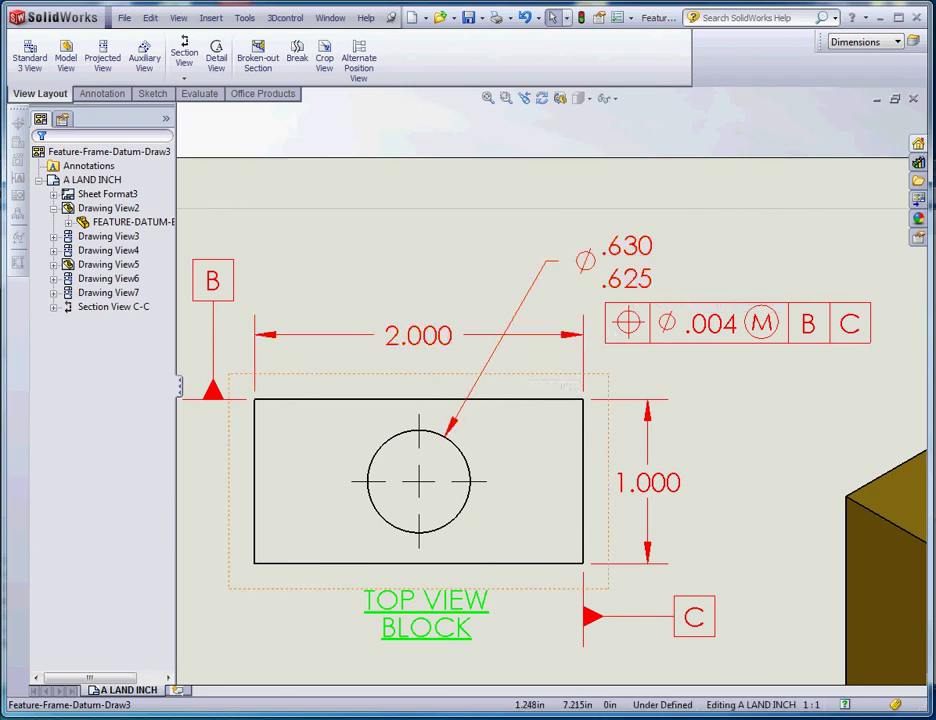
key("alt+Tab")
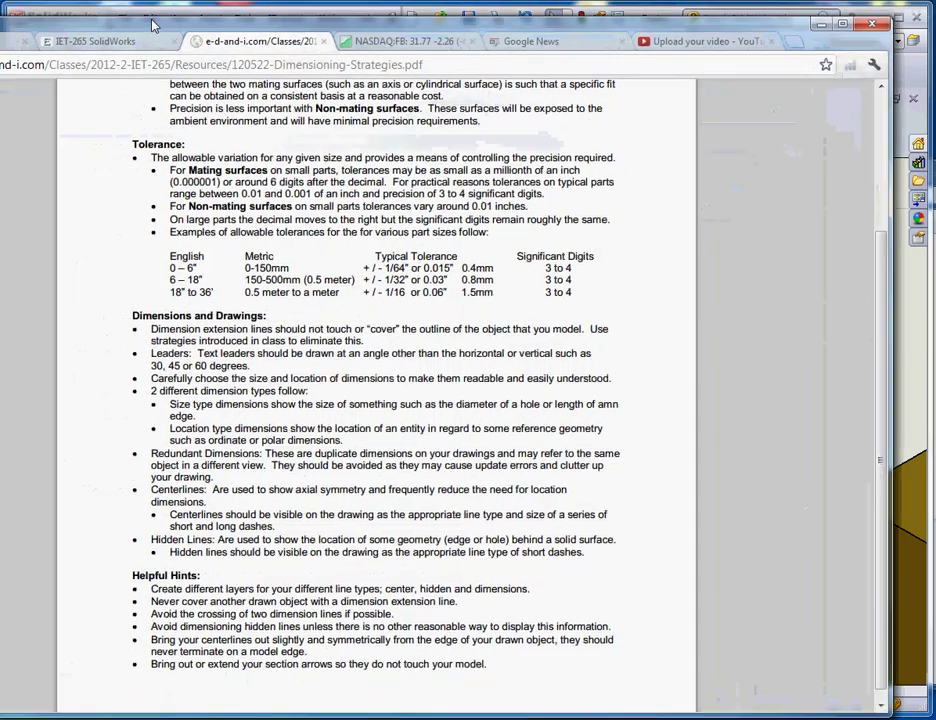